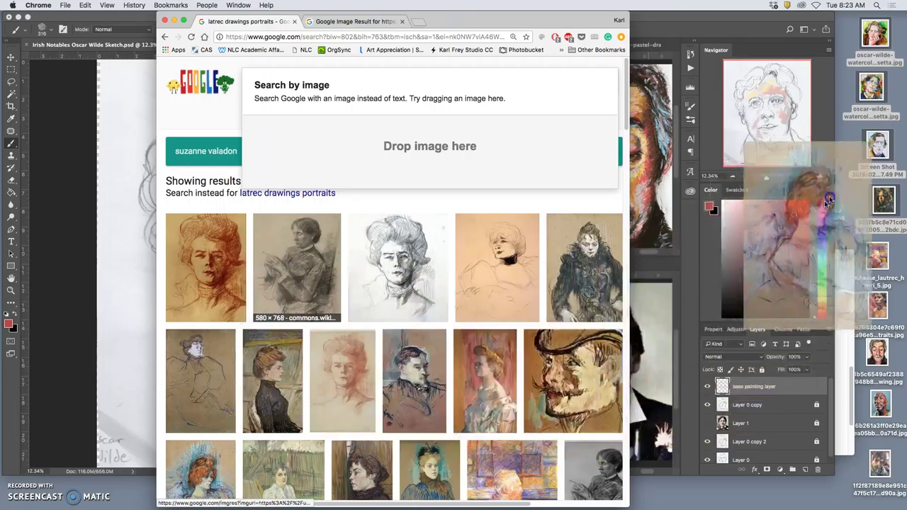
# Save the Toulouse-Lautrec portrait of the red-haired woman from the image results to the desktop and minimize the browser.
pyautogui.click(201, 443)
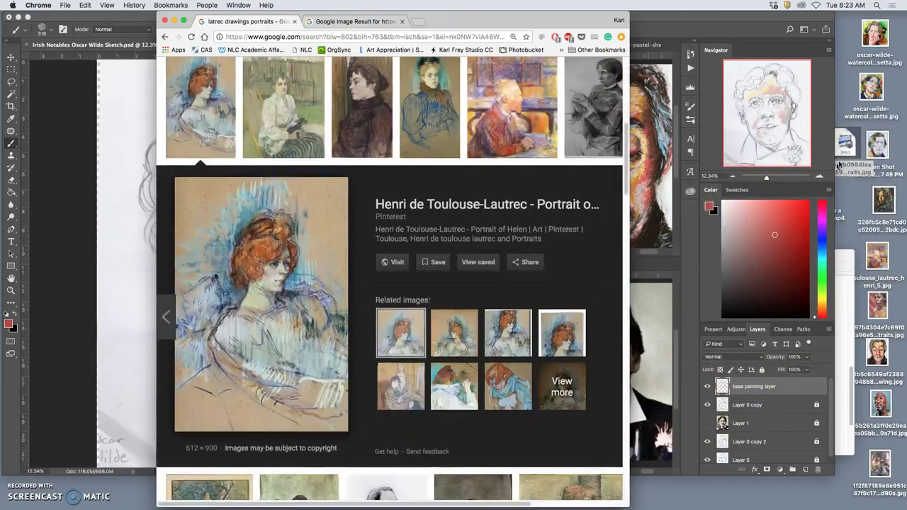
pyautogui.click(175, 21)
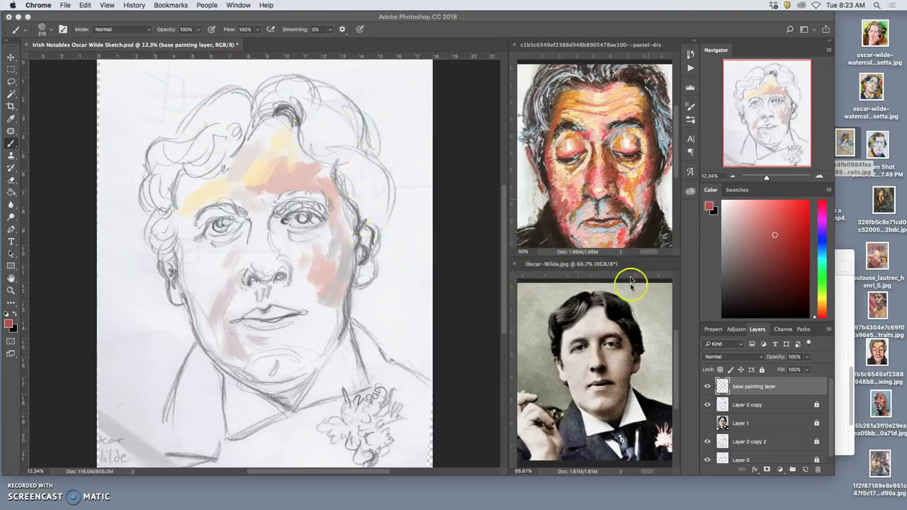
# Sample a light peach tone from the pastel portrait's face and paint it beside the nose on the sketch's left cheek.
pyautogui.click(601, 179)
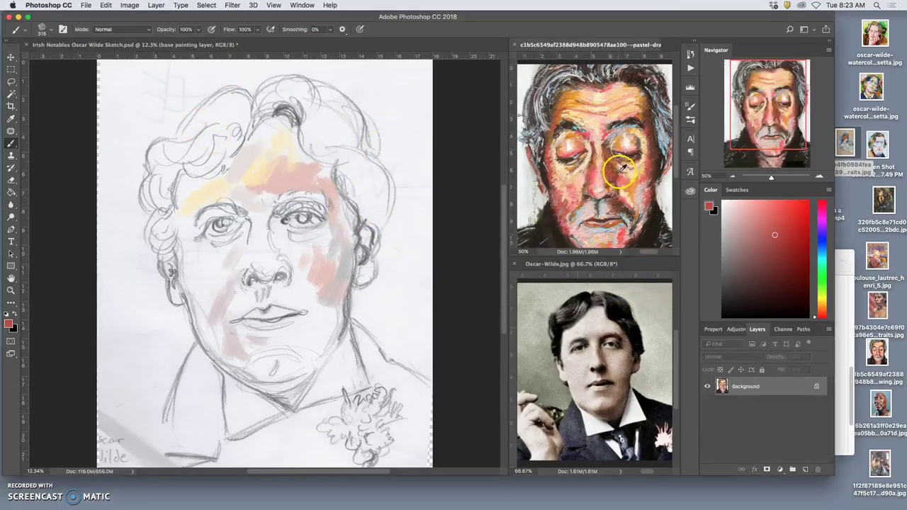
pyautogui.keyDown('alt'); pyautogui.click(622, 178); pyautogui.keyUp('alt')
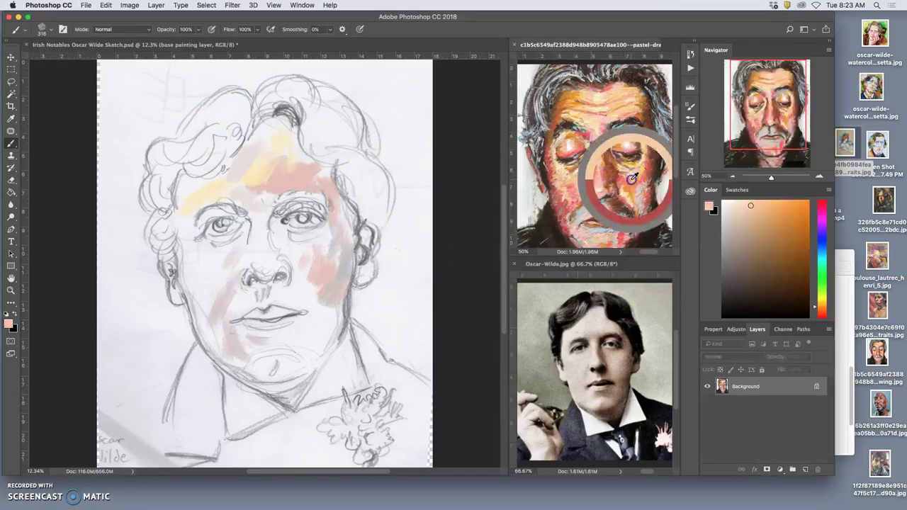
pyautogui.click(231, 278)
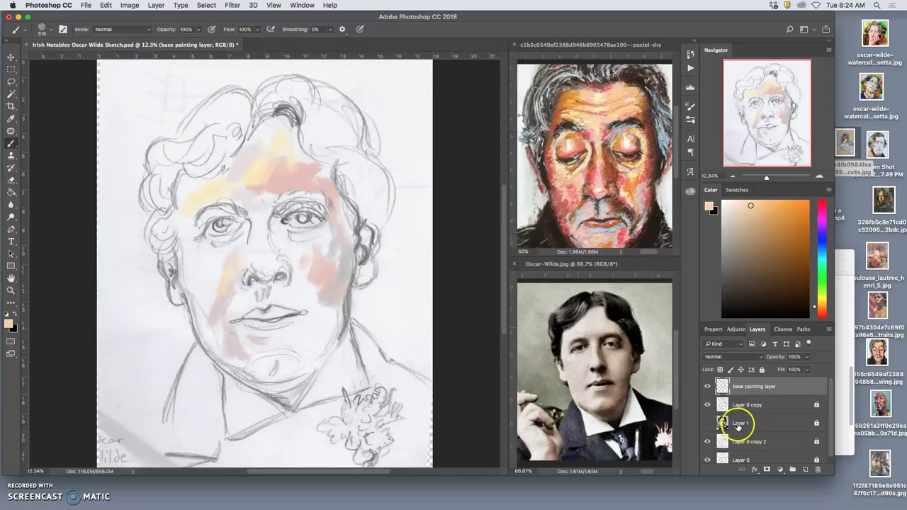
# Show Layer 1 beneath the sketch and paint the left cheek with a peach-orange tone sampled from the pastel portrait.
pyautogui.click(707, 423)
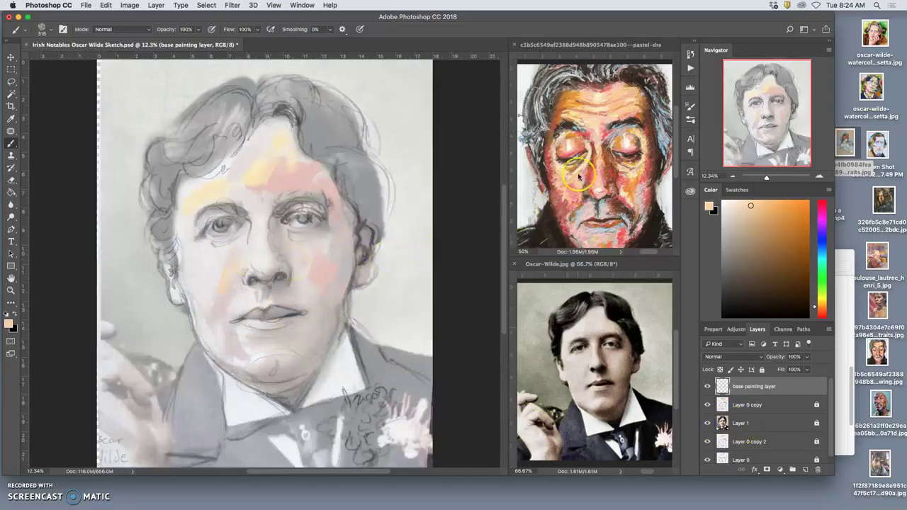
pyautogui.keyDown('alt'); pyautogui.click(556, 186); pyautogui.keyUp('alt')
pyautogui.moveTo(217, 267)
pyautogui.mouseDown()
pyautogui.moveTo(189, 294)
pyautogui.moveTo(206, 304)
pyautogui.moveTo(223, 275)
pyautogui.moveTo(205, 303)
pyautogui.mouseUp()
# Sample a pale yellow from the pastel portrait's forehead and paint it over the left cheek, jaw and chin.
pyautogui.keyDown('alt'); pyautogui.click(597, 188); pyautogui.keyUp('alt')
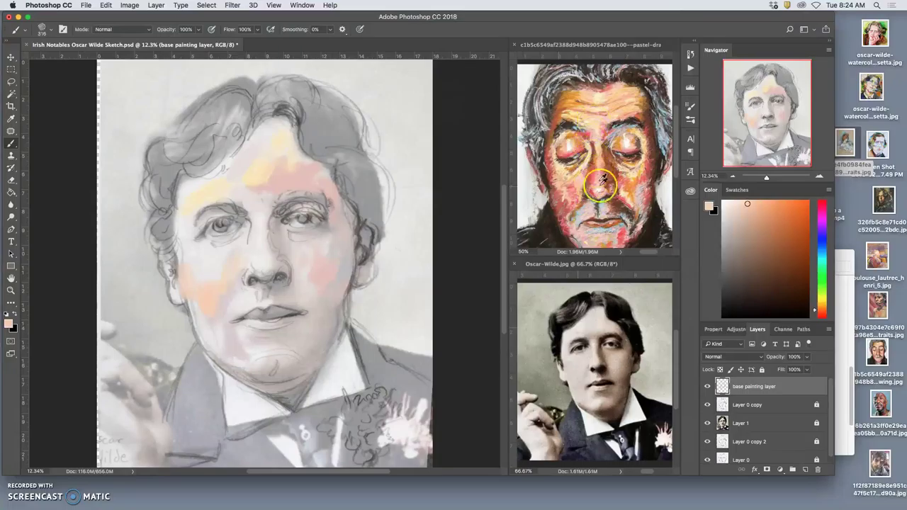
pyautogui.keyDown('alt'); pyautogui.click(604, 90); pyautogui.keyUp('alt')
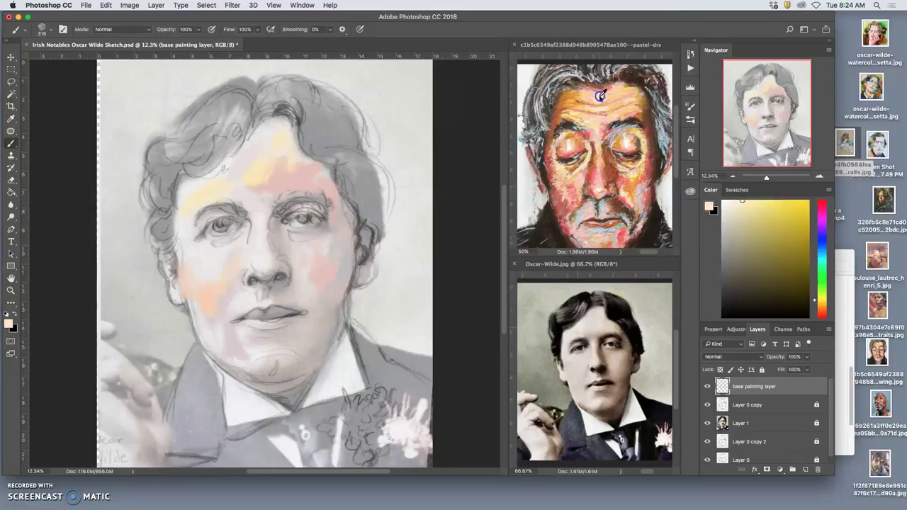
pyautogui.moveTo(207, 276)
pyautogui.mouseDown()
pyautogui.moveTo(233, 252)
pyautogui.moveTo(213, 265)
pyautogui.moveTo(226, 270)
pyautogui.moveTo(207, 305)
pyautogui.mouseUp()
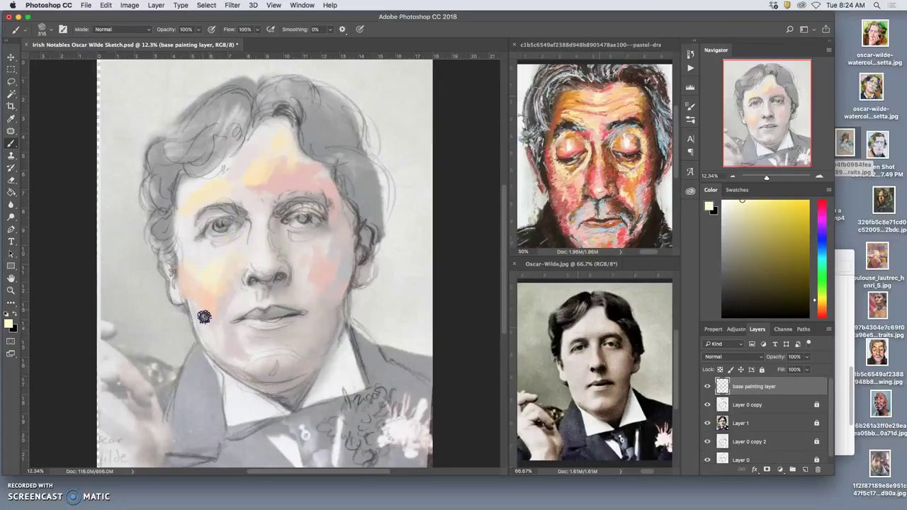
pyautogui.moveTo(253, 358)
pyautogui.mouseDown()
pyautogui.moveTo(268, 342)
pyautogui.moveTo(281, 346)
pyautogui.mouseUp()
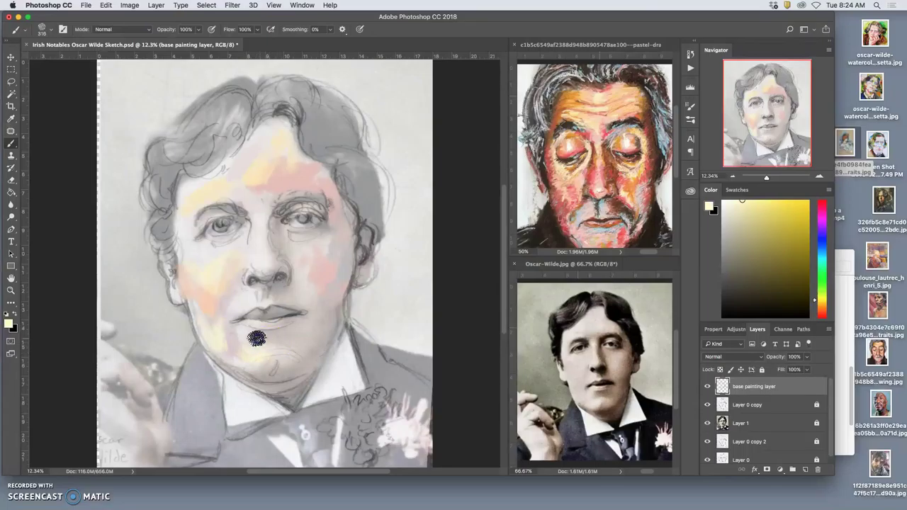
# Paint yellow highlights on the nose bridge and upper forehead, and coral patches on the right cheek.
pyautogui.moveTo(269, 260)
pyautogui.mouseDown()
pyautogui.moveTo(260, 245)
pyautogui.moveTo(264, 272)
pyautogui.moveTo(263, 235)
pyautogui.mouseUp()
pyautogui.moveTo(255, 155)
pyautogui.mouseDown()
pyautogui.moveTo(265, 140)
pyautogui.moveTo(251, 176)
pyautogui.mouseUp()
pyautogui.moveTo(622, 93); pyautogui.dragTo(609, 89)
pyautogui.moveTo(289, 144)
pyautogui.mouseDown()
pyautogui.moveTo(254, 152)
pyautogui.moveTo(279, 158)
pyautogui.mouseUp()
pyautogui.moveTo(299, 247)
pyautogui.mouseDown()
pyautogui.moveTo(304, 268)
pyautogui.moveTo(296, 260)
pyautogui.moveTo(335, 248)
pyautogui.moveTo(338, 255)
pyautogui.moveTo(331, 288)
pyautogui.moveTo(340, 281)
pyautogui.moveTo(316, 299)
pyautogui.moveTo(347, 244)
pyautogui.mouseUp()
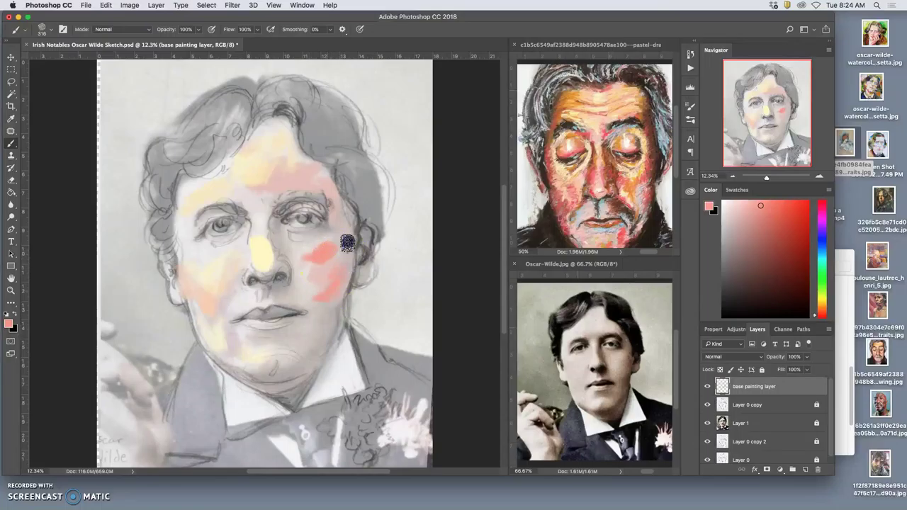
pyautogui.click(245, 310)
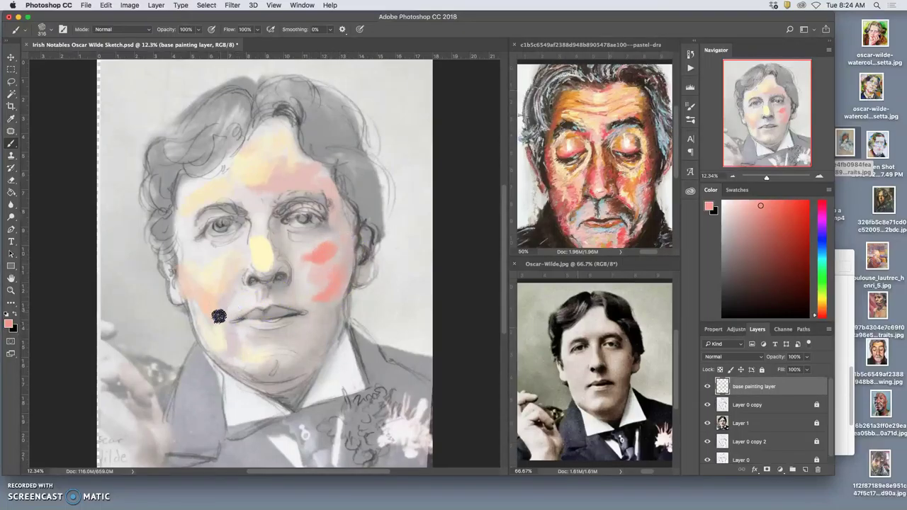
# Shade the lips and the underside of the nose with reddish-brown and grey-brown tones sampled around the pastel portrait's mouth.
pyautogui.keyDown('alt'); pyautogui.click(610, 211); pyautogui.keyUp('alt')
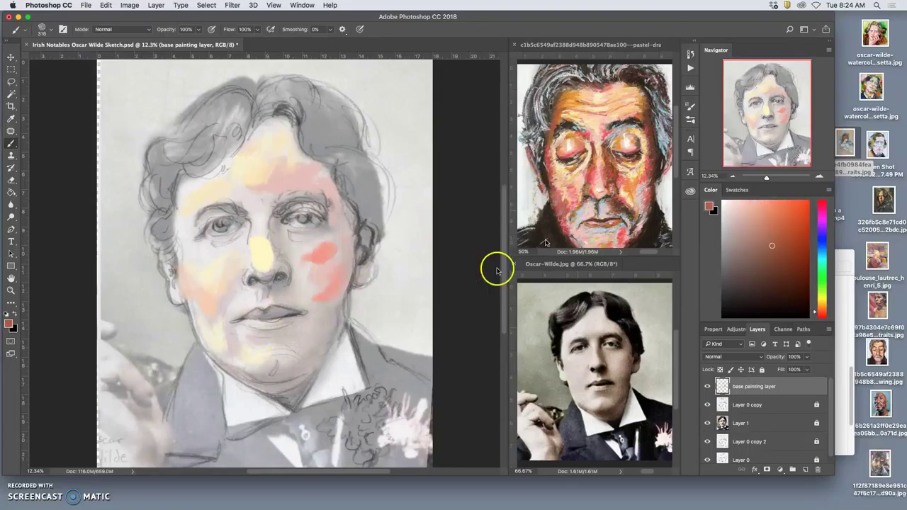
pyautogui.click(274, 312)
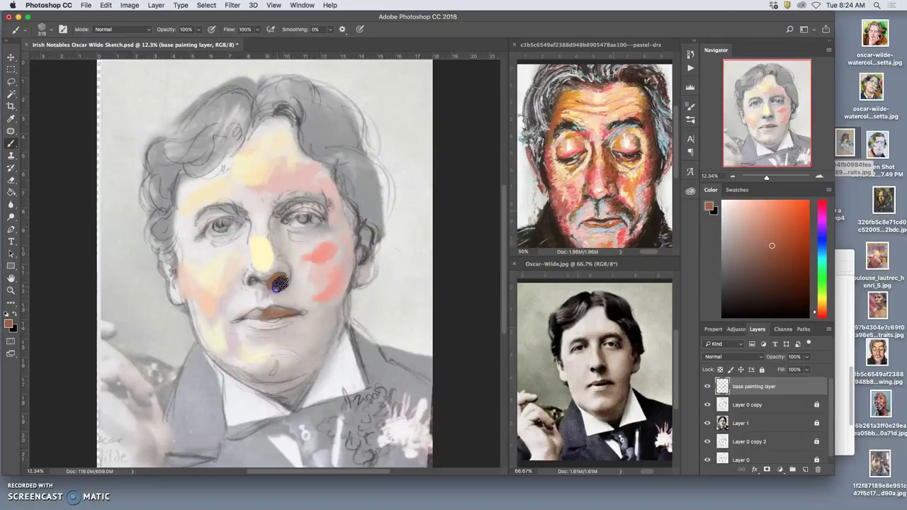
pyautogui.keyDown('alt'); pyautogui.click(628, 210); pyautogui.keyUp('alt')
pyautogui.click(303, 273)
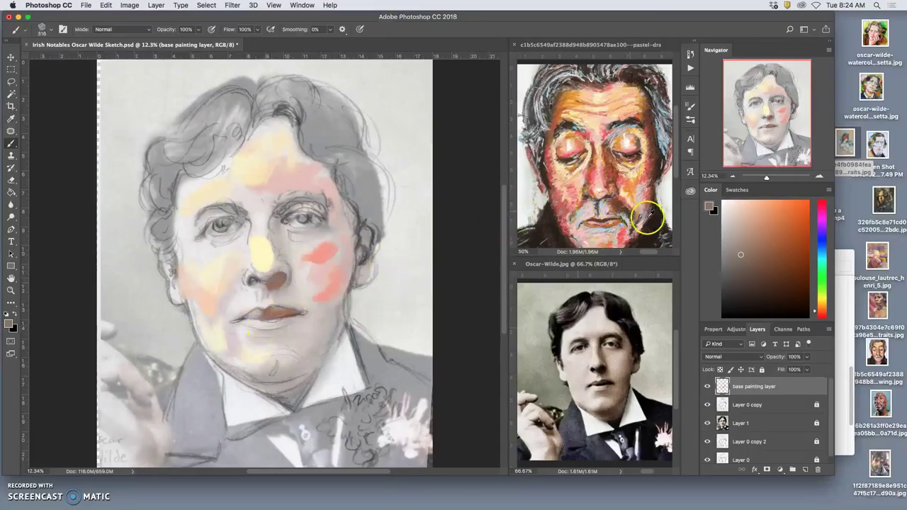
# Sample a light blue from the edge of the pastel portrait and paint it between the nose and upper lip.
pyautogui.keyDown('alt'); pyautogui.click(667, 145); pyautogui.keyUp('alt')
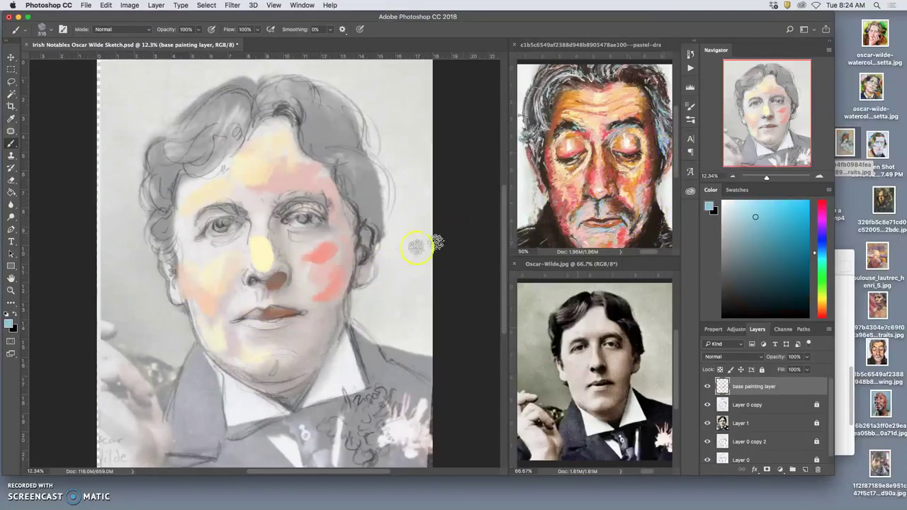
pyautogui.click(294, 248)
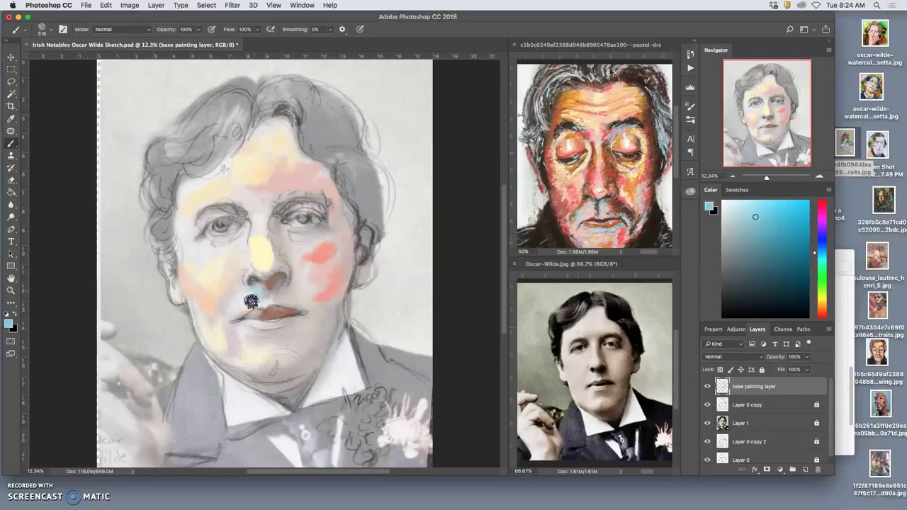
pyautogui.moveTo(245, 298); pyautogui.dragTo(260, 293)
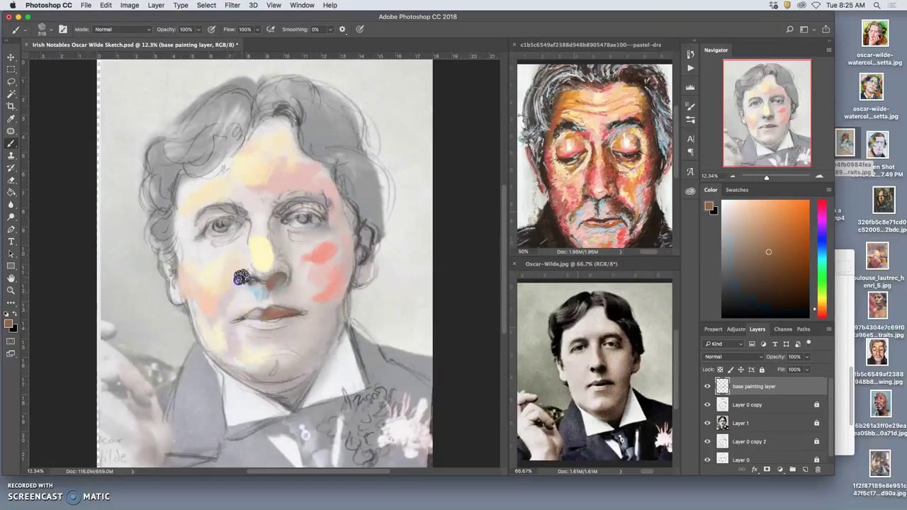
# Paint brown shadows down the right side of the nose and at the outer corner of the right eye.
pyautogui.click(284, 246)
pyautogui.moveTo(273, 214); pyautogui.dragTo(280, 240)
pyautogui.click(278, 219)
pyautogui.moveTo(318, 199); pyautogui.dragTo(332, 213)
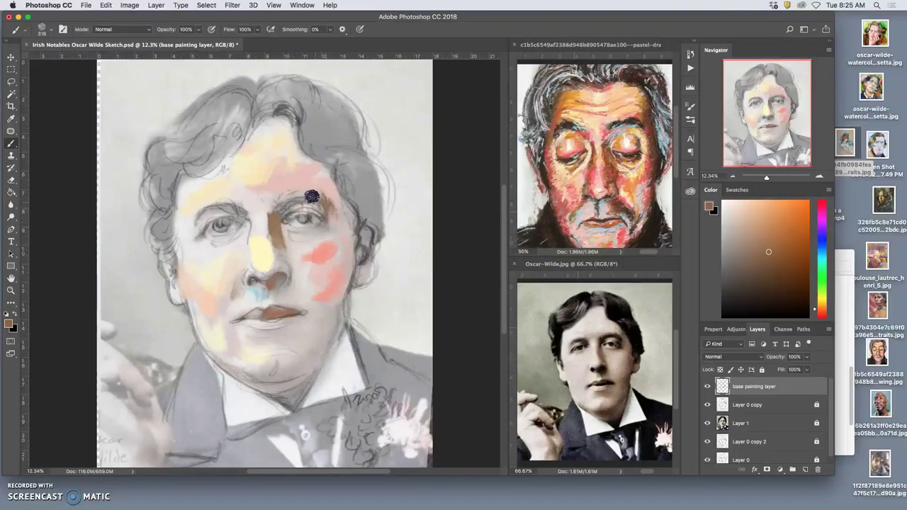
# Sample a dark blue-grey from the pastel portrait's eyebrow and paint over the sketch's eyebrows.
pyautogui.keyDown('alt'); pyautogui.click(607, 337); pyautogui.keyUp('alt')
pyautogui.keyDown('alt'); pyautogui.click(619, 125); pyautogui.keyUp('alt')
pyautogui.click(290, 207)
pyautogui.moveTo(282, 201); pyautogui.dragTo(308, 197)
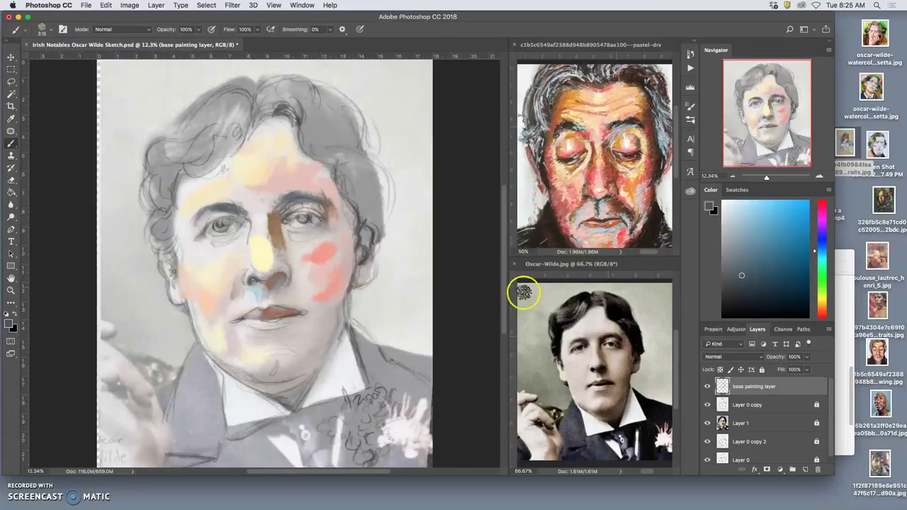
# Sample a blue-grey from the pastel portrait's hair and block in the hair, starting at the left of the parting.
pyautogui.keyDown('alt'); pyautogui.click(585, 75); pyautogui.keyUp('alt')
pyautogui.moveTo(247, 113)
pyautogui.mouseDown()
pyautogui.moveTo(244, 83)
pyautogui.moveTo(221, 94)
pyautogui.mouseUp()
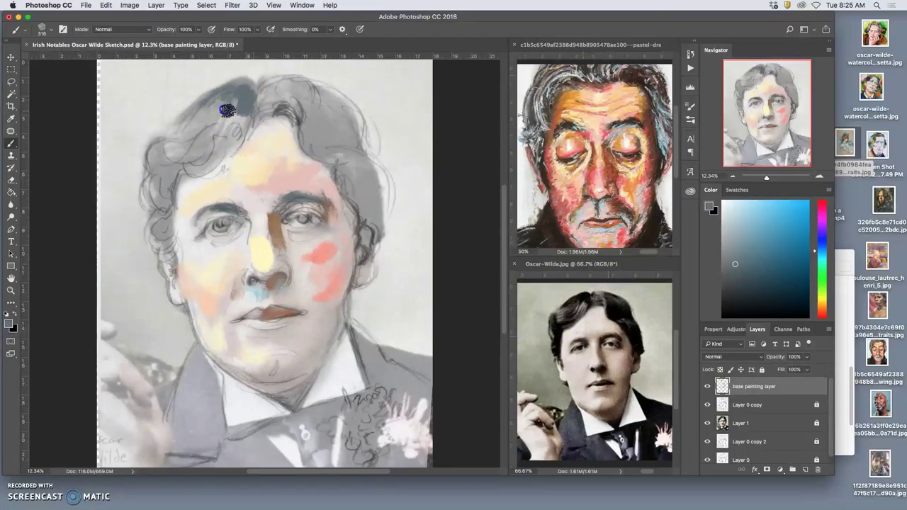
pyautogui.moveTo(363, 145)
pyautogui.mouseDown()
pyautogui.moveTo(330, 105)
pyautogui.moveTo(292, 103)
pyautogui.mouseUp()
# Open the Oscar Wilde watercolor portrait from the desktop, examine its colours, and return to Photoshop.
pyautogui.moveTo(835, 140); pyautogui.dragTo(837, 141)
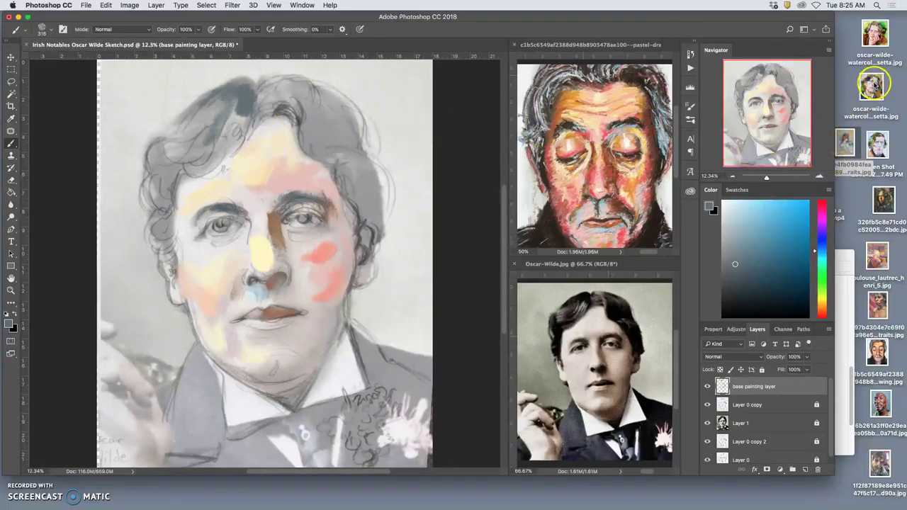
pyautogui.click(876, 37)
pyautogui.doubleClick(876, 37)
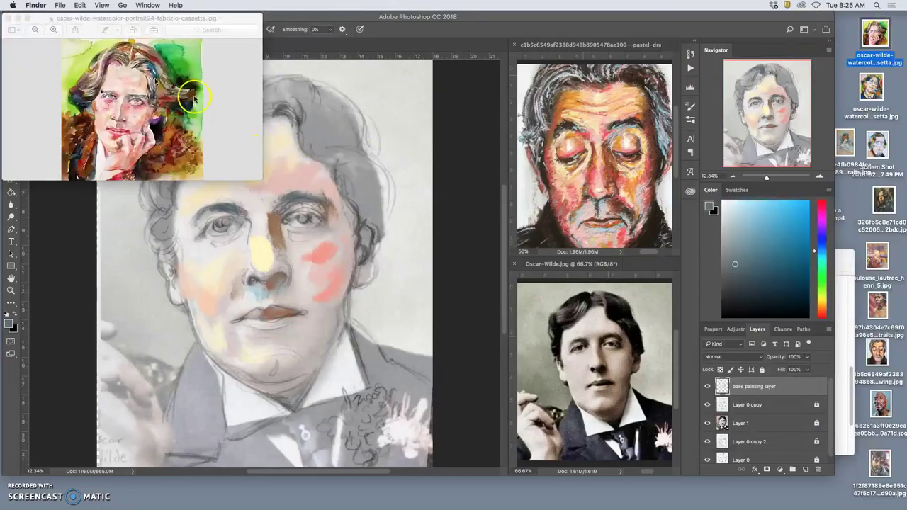
pyautogui.click(567, 183)
# Sample a dark brown from the pastel portrait, paint strokes through both sides of the hair, and save the document.
pyautogui.click(610, 139)
pyautogui.keyDown('alt'); pyautogui.click(610, 139); pyautogui.keyUp('alt')
pyautogui.click(297, 112)
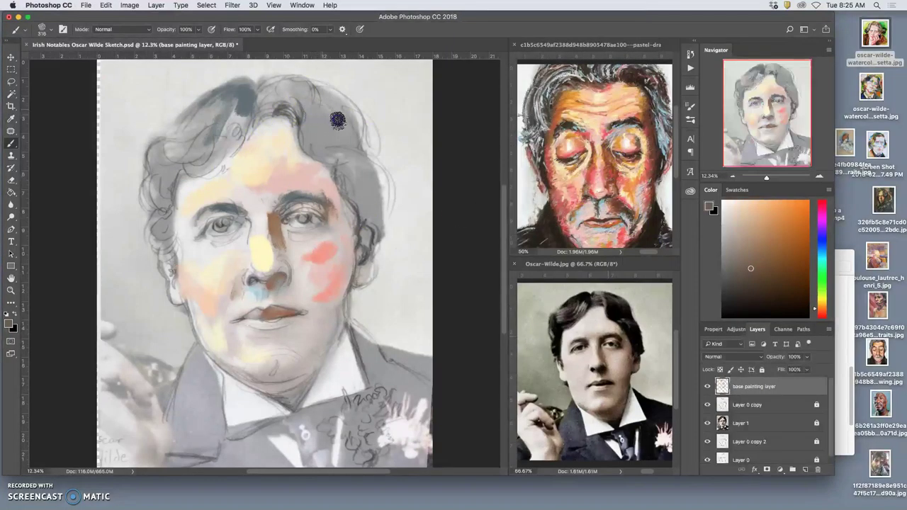
pyautogui.moveTo(307, 96); pyautogui.dragTo(282, 115)
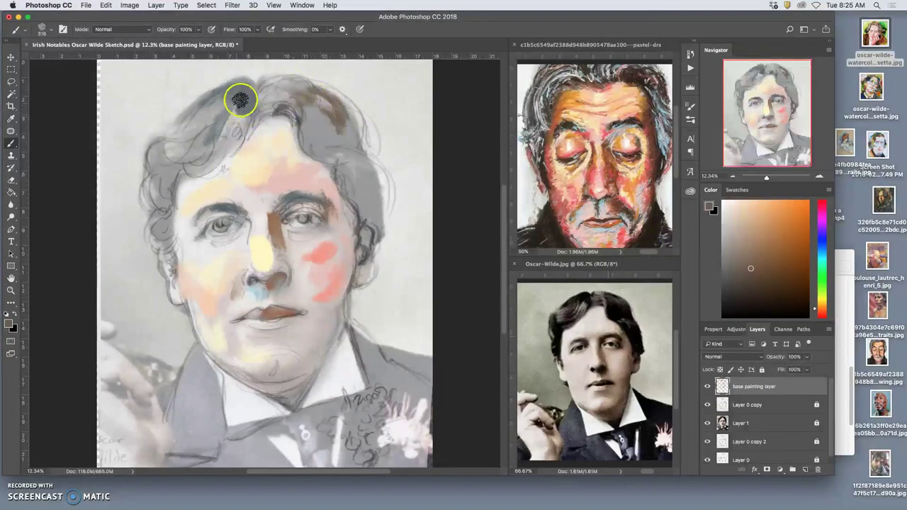
pyautogui.moveTo(188, 141); pyautogui.dragTo(183, 150)
pyautogui.moveTo(224, 117)
pyautogui.mouseDown()
pyautogui.moveTo(221, 158)
pyautogui.moveTo(176, 164)
pyautogui.moveTo(165, 186)
pyautogui.moveTo(166, 164)
pyautogui.moveTo(163, 194)
pyautogui.moveTo(159, 153)
pyautogui.moveTo(172, 179)
pyautogui.moveTo(154, 144)
pyautogui.moveTo(188, 150)
pyautogui.moveTo(176, 200)
pyautogui.mouseUp()
pyautogui.moveTo(315, 129)
pyautogui.mouseDown()
pyautogui.moveTo(310, 163)
pyautogui.moveTo(348, 139)
pyautogui.moveTo(340, 137)
pyautogui.mouseUp()
pyautogui.keyDown('alt'); pyautogui.click(334, 106); pyautogui.keyUp('alt')
pyautogui.moveTo(334, 105)
pyautogui.mouseDown()
pyautogui.moveTo(354, 142)
pyautogui.moveTo(344, 174)
pyautogui.moveTo(365, 200)
pyautogui.moveTo(348, 190)
pyautogui.moveTo(359, 175)
pyautogui.mouseUp()
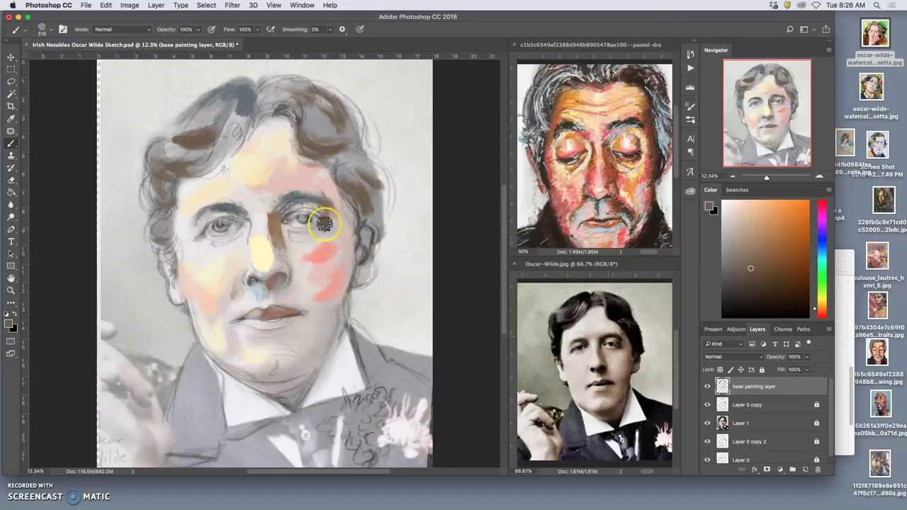
pyautogui.press('cmd+s')
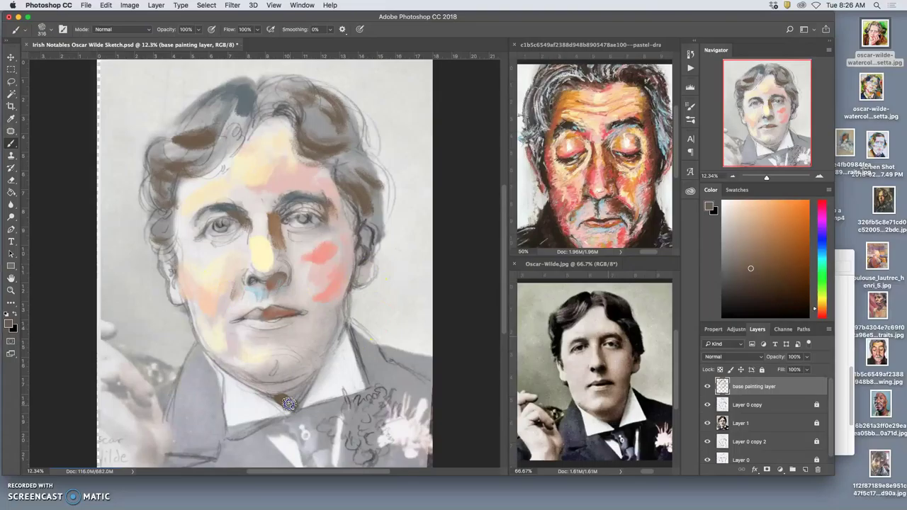
# Paint brown shadows on the neck beneath the chin and along the right side of the jaw.
pyautogui.moveTo(307, 381); pyautogui.dragTo(297, 394)
pyautogui.moveTo(323, 355); pyautogui.dragTo(316, 361)
pyautogui.moveTo(335, 321)
pyautogui.mouseDown()
pyautogui.moveTo(332, 346)
pyautogui.moveTo(313, 372)
pyautogui.mouseUp()
pyautogui.moveTo(338, 322); pyautogui.dragTo(309, 381)
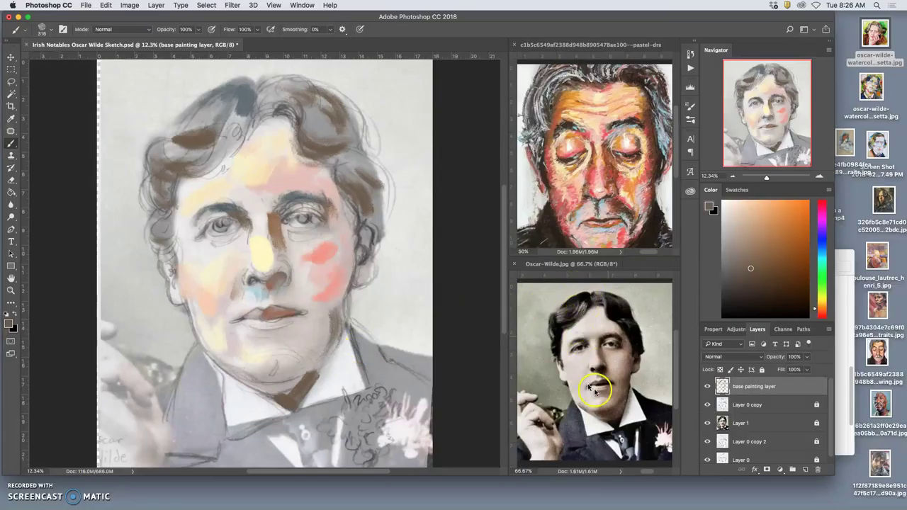
# Sample a muted violet-blue from the tie in the Oscar-Wilde.jpg photo and paint it through the hair on both sides.
pyautogui.keyDown('alt'); pyautogui.click(626, 444); pyautogui.keyUp('alt')
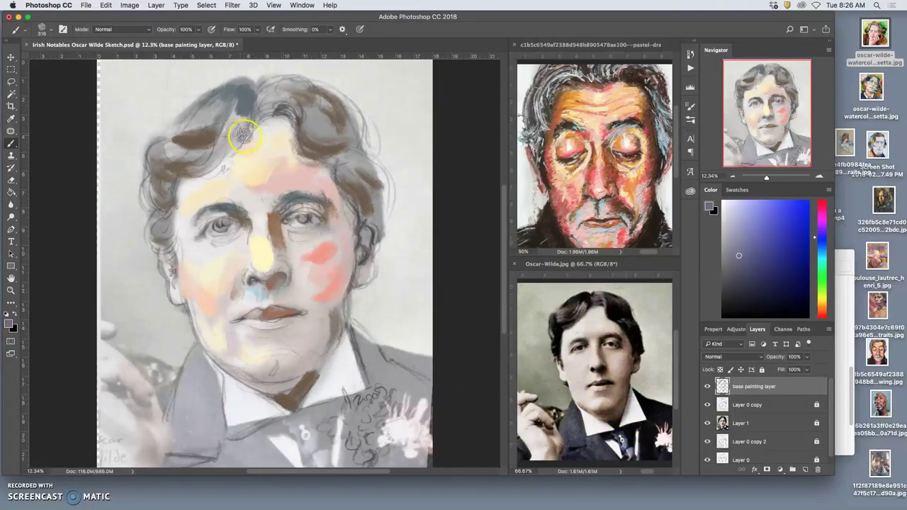
pyautogui.moveTo(217, 137)
pyautogui.mouseDown()
pyautogui.moveTo(213, 116)
pyautogui.moveTo(168, 128)
pyautogui.mouseUp()
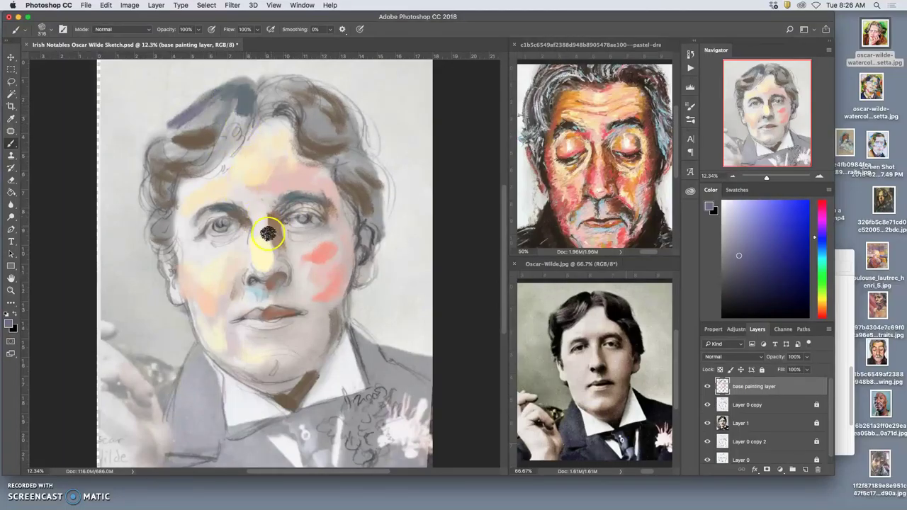
pyautogui.moveTo(168, 197); pyautogui.dragTo(169, 199)
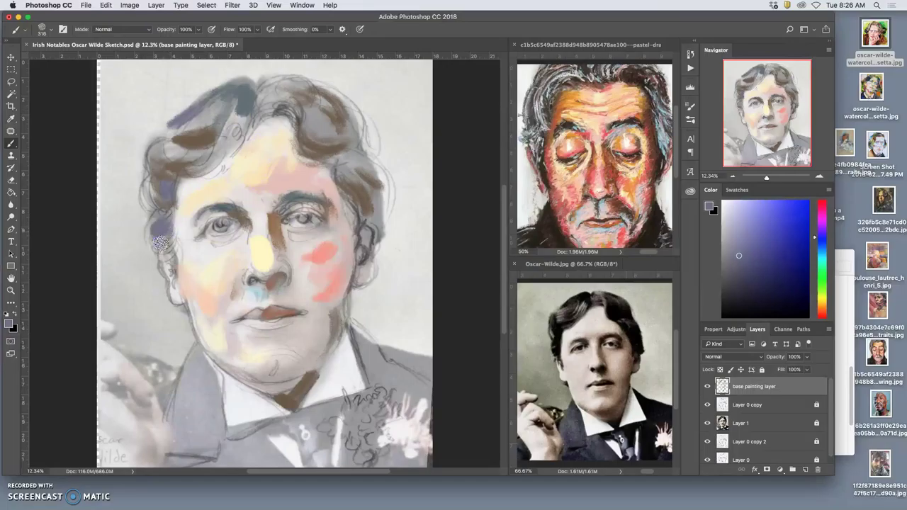
pyautogui.moveTo(386, 228); pyautogui.dragTo(362, 217)
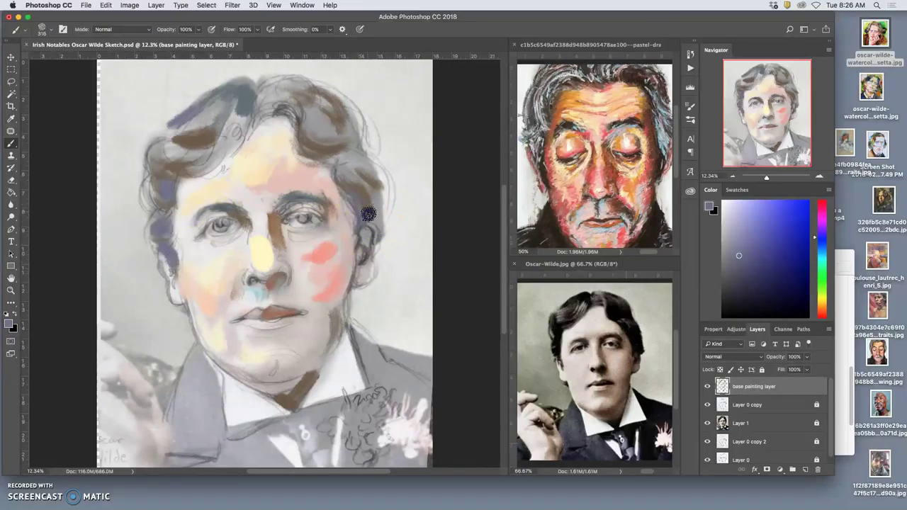
pyautogui.moveTo(341, 148); pyautogui.dragTo(331, 132)
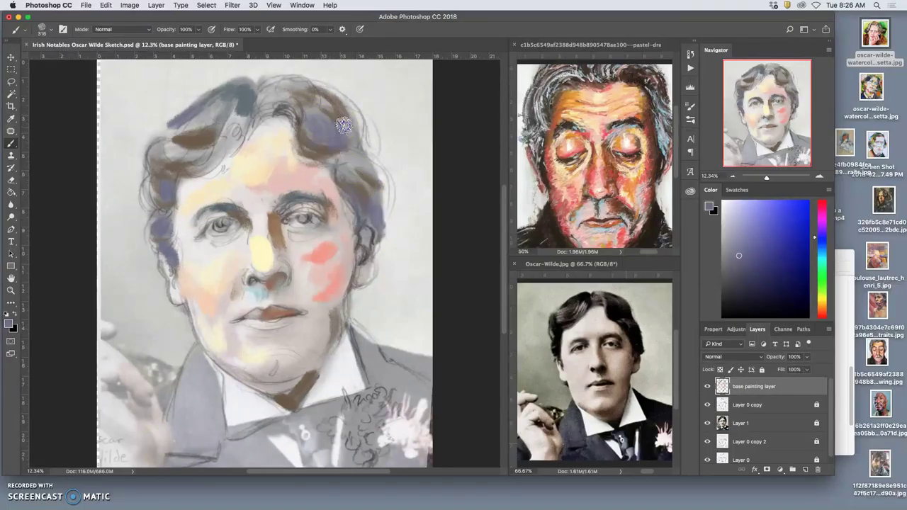
pyautogui.moveTo(248, 114)
pyautogui.mouseDown()
pyautogui.moveTo(241, 86)
pyautogui.moveTo(229, 83)
pyautogui.moveTo(255, 83)
pyautogui.moveTo(237, 83)
pyautogui.moveTo(247, 89)
pyautogui.moveTo(243, 136)
pyautogui.moveTo(253, 105)
pyautogui.moveTo(235, 148)
pyautogui.moveTo(251, 125)
pyautogui.moveTo(226, 158)
pyautogui.moveTo(243, 135)
pyautogui.moveTo(245, 106)
pyautogui.moveTo(214, 156)
pyautogui.moveTo(241, 110)
pyautogui.moveTo(269, 116)
pyautogui.moveTo(264, 108)
pyautogui.moveTo(289, 101)
pyautogui.mouseUp()
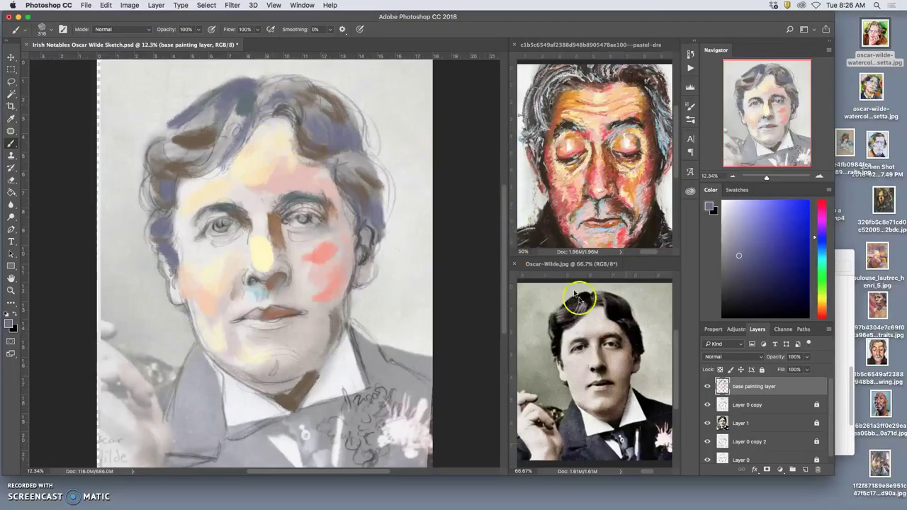
# Shade the left ear with a brown sampled from the pastel portrait and dab pale pink over both ears.
pyautogui.keyDown('alt'); pyautogui.click(587, 411); pyautogui.keyUp('alt')
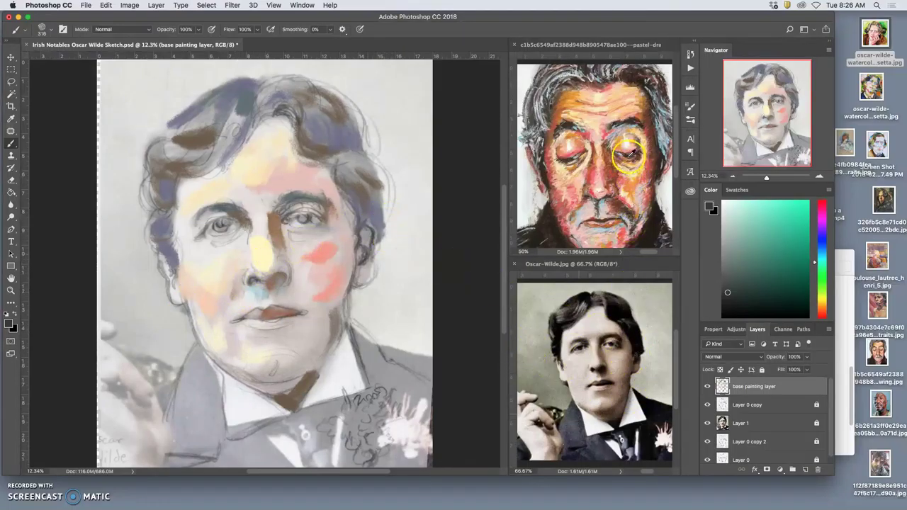
pyautogui.keyDown('alt'); pyautogui.click(634, 157); pyautogui.keyUp('alt')
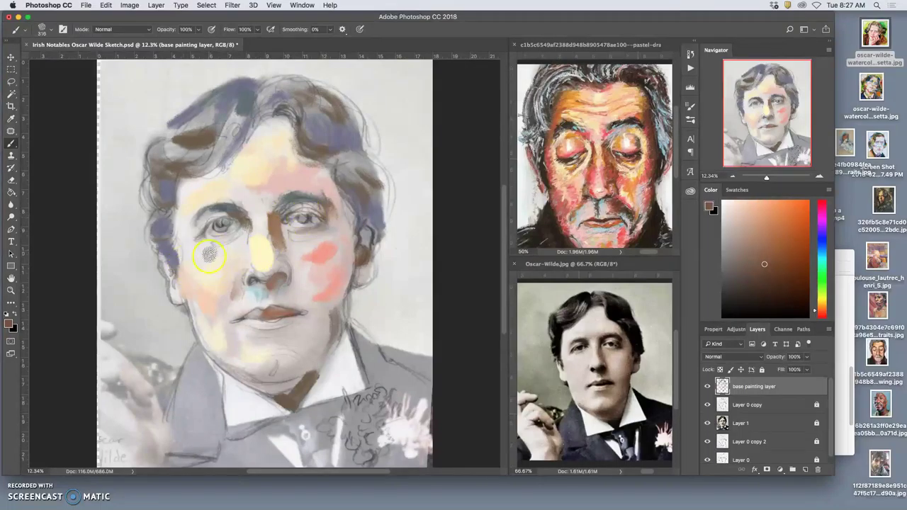
pyautogui.moveTo(172, 288); pyautogui.dragTo(171, 274)
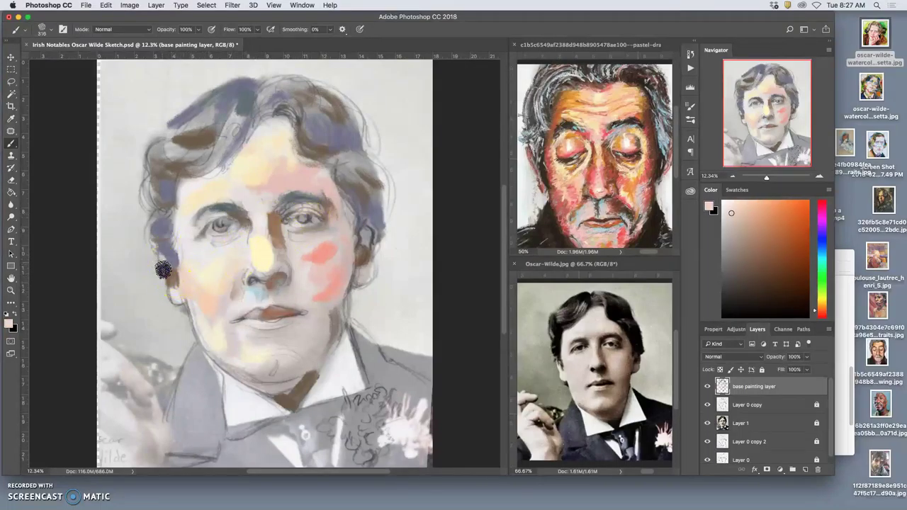
pyautogui.moveTo(164, 263); pyautogui.dragTo(175, 299)
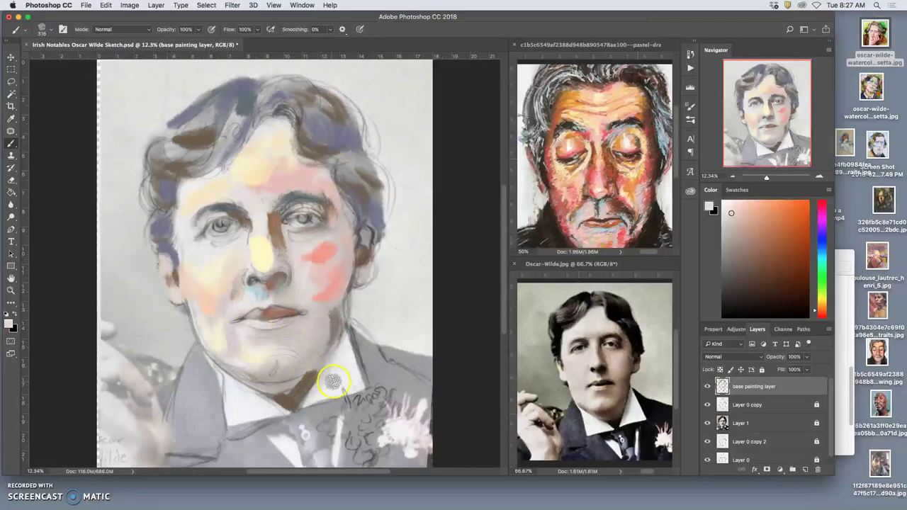
pyautogui.moveTo(366, 278)
pyautogui.mouseDown()
pyautogui.moveTo(368, 244)
pyautogui.moveTo(363, 270)
pyautogui.mouseUp()
# Paint bright orange along the shadow side of the nose, across the right cheek and down to the jaw.
pyautogui.keyDown('alt'); pyautogui.click(289, 235); pyautogui.keyUp('alt')
pyautogui.moveTo(284, 268)
pyautogui.mouseDown()
pyautogui.moveTo(588, 288)
pyautogui.moveTo(629, 186)
pyautogui.mouseUp()
pyautogui.click(289, 248)
pyautogui.moveTo(287, 240); pyautogui.dragTo(297, 244)
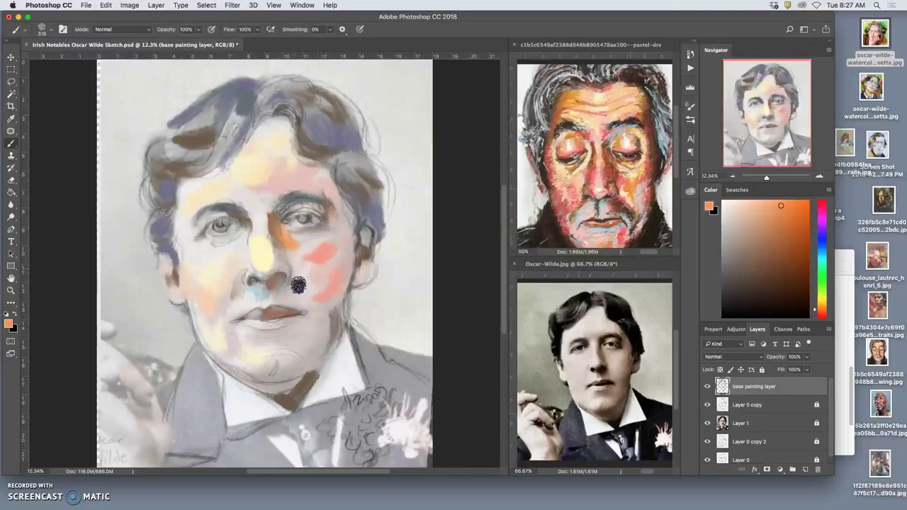
pyautogui.moveTo(297, 263)
pyautogui.mouseDown()
pyautogui.moveTo(302, 297)
pyautogui.moveTo(290, 270)
pyautogui.moveTo(294, 285)
pyautogui.moveTo(309, 282)
pyautogui.moveTo(307, 301)
pyautogui.moveTo(293, 294)
pyautogui.moveTo(319, 306)
pyautogui.mouseUp()
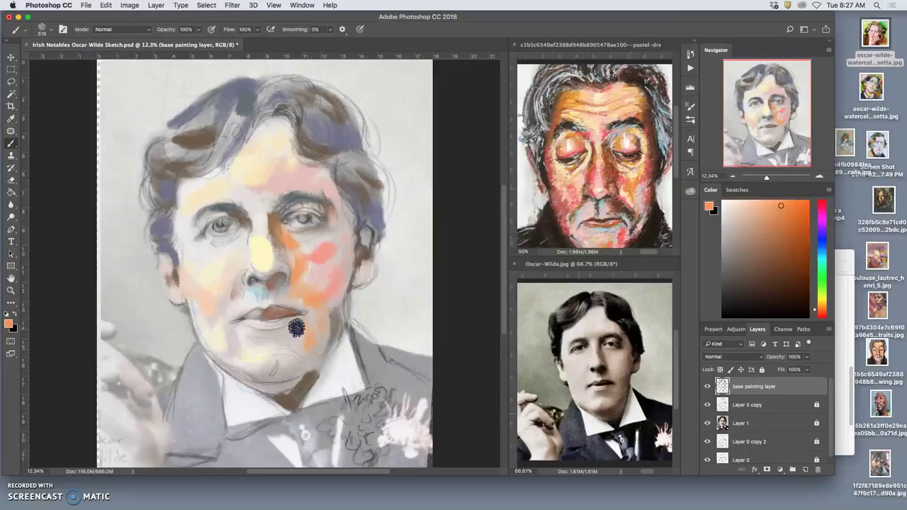
# Paint pale blue sampled from the pastel portrait below the lower lip and darken the area with a deep blue.
pyautogui.keyDown('alt'); pyautogui.click(604, 228); pyautogui.keyUp('alt')
pyautogui.moveTo(266, 341)
pyautogui.mouseDown()
pyautogui.moveTo(242, 348)
pyautogui.moveTo(278, 345)
pyautogui.mouseUp()
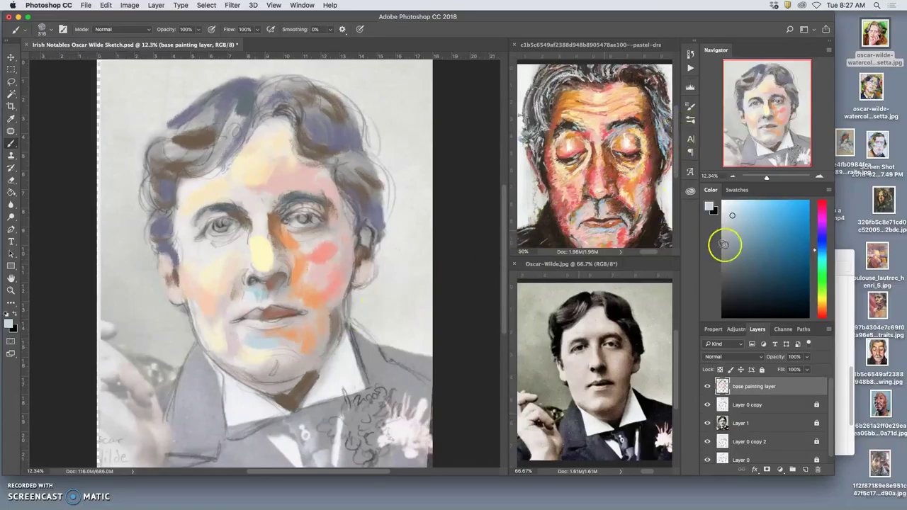
pyautogui.moveTo(780, 245); pyautogui.dragTo(792, 273)
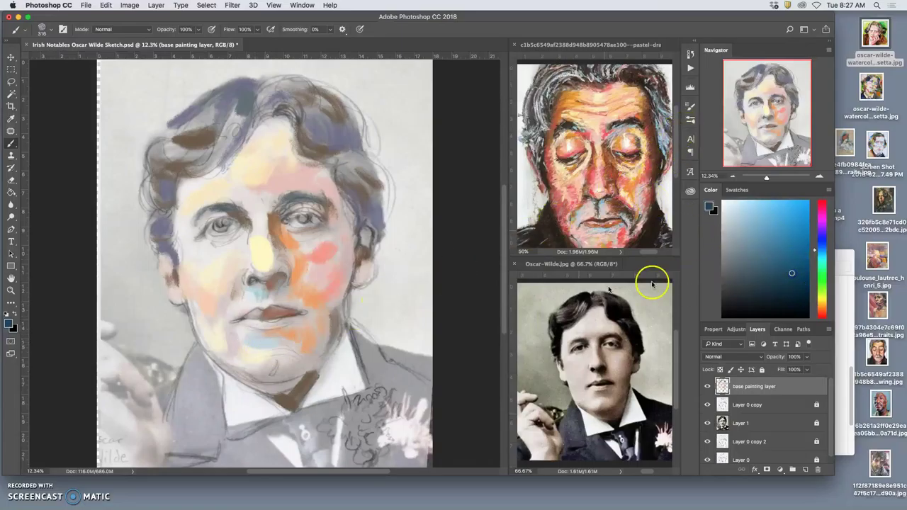
pyautogui.moveTo(266, 341)
pyautogui.mouseDown()
pyautogui.moveTo(257, 334)
pyautogui.moveTo(277, 328)
pyautogui.moveTo(300, 348)
pyautogui.mouseUp()
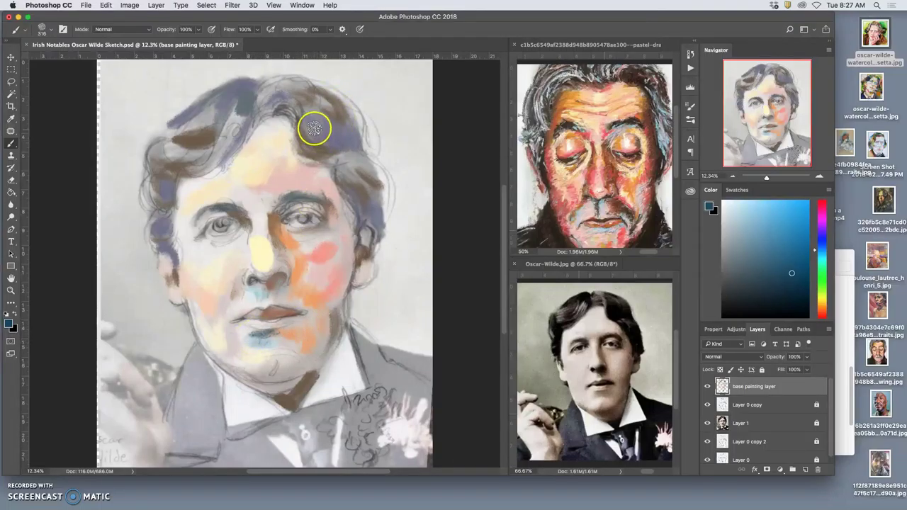
# Paint deep blue strokes into the right side of the hair and around both eye sockets.
pyautogui.moveTo(314, 114)
pyautogui.mouseDown()
pyautogui.moveTo(320, 145)
pyautogui.moveTo(340, 148)
pyautogui.moveTo(327, 124)
pyautogui.moveTo(355, 146)
pyautogui.mouseUp()
pyautogui.moveTo(370, 206)
pyautogui.mouseDown()
pyautogui.moveTo(357, 173)
pyautogui.moveTo(366, 174)
pyautogui.moveTo(367, 228)
pyautogui.mouseUp()
pyautogui.moveTo(280, 226); pyautogui.dragTo(280, 226)
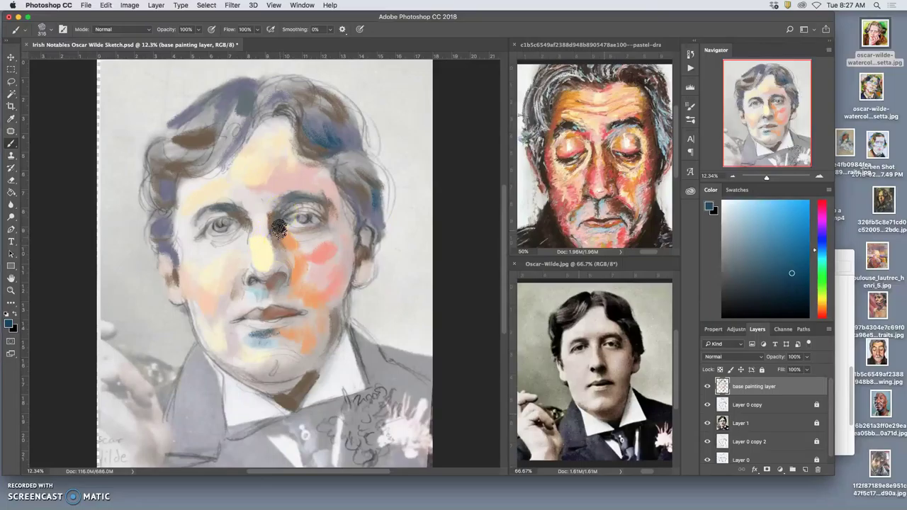
pyautogui.moveTo(308, 200); pyautogui.dragTo(318, 205)
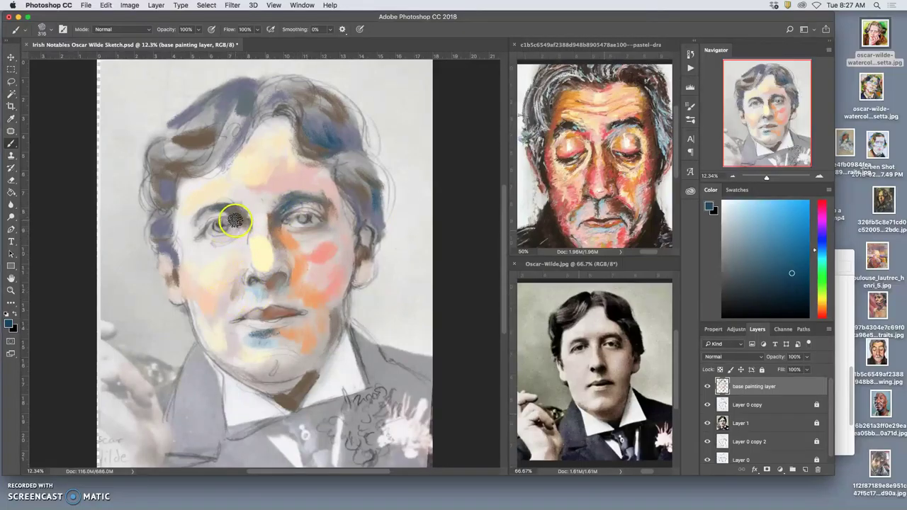
pyautogui.moveTo(228, 214); pyautogui.dragTo(227, 214)
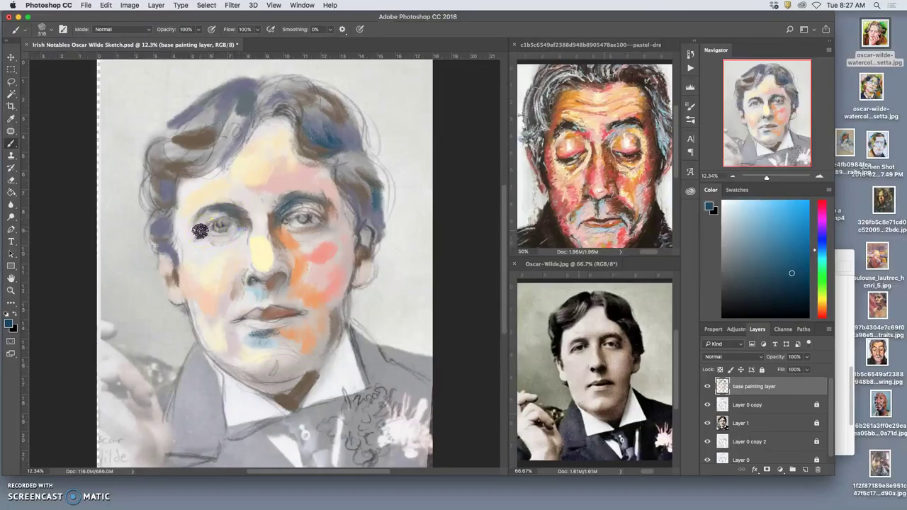
pyautogui.moveTo(203, 235); pyautogui.dragTo(228, 220)
pyautogui.moveTo(285, 211); pyautogui.dragTo(326, 221)
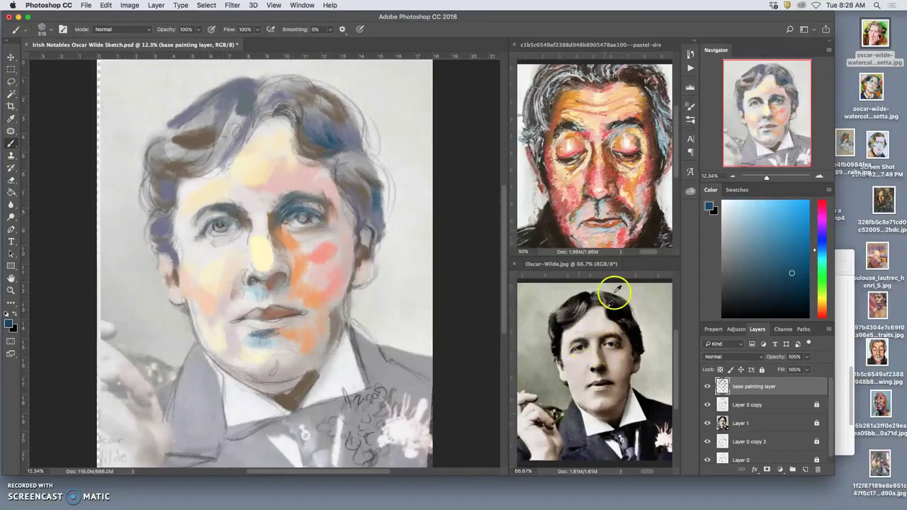
# Sample a rosy pink from the pastel portrait and paint it around both eyes.
pyautogui.keyDown('alt'); pyautogui.click(626, 201); pyautogui.keyUp('alt')
pyautogui.moveTo(239, 248)
pyautogui.mouseDown()
pyautogui.moveTo(208, 241)
pyautogui.moveTo(244, 233)
pyautogui.moveTo(208, 237)
pyautogui.moveTo(244, 221)
pyautogui.moveTo(214, 240)
pyautogui.mouseUp()
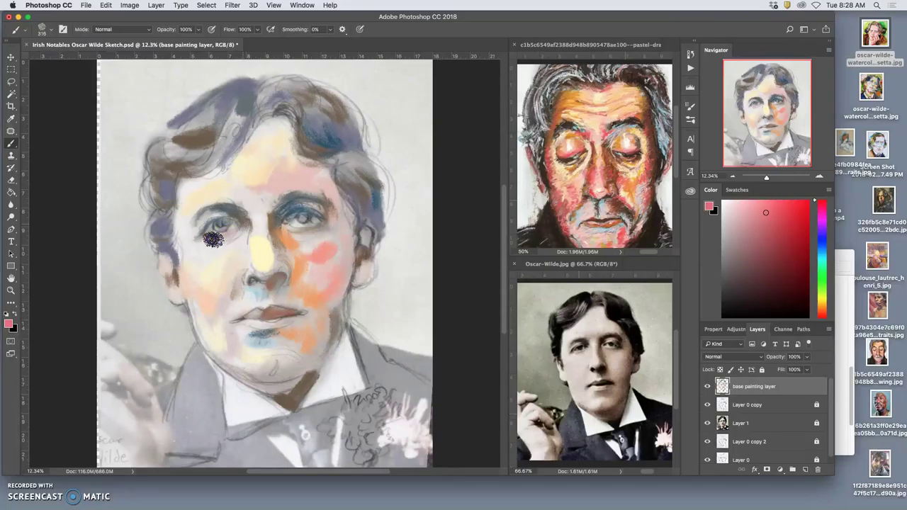
pyautogui.moveTo(293, 228); pyautogui.dragTo(310, 228)
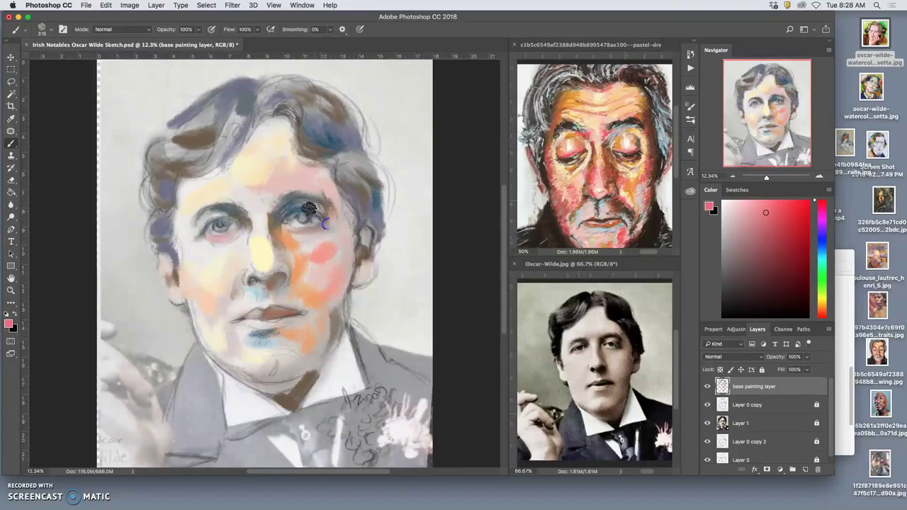
pyautogui.click(323, 235)
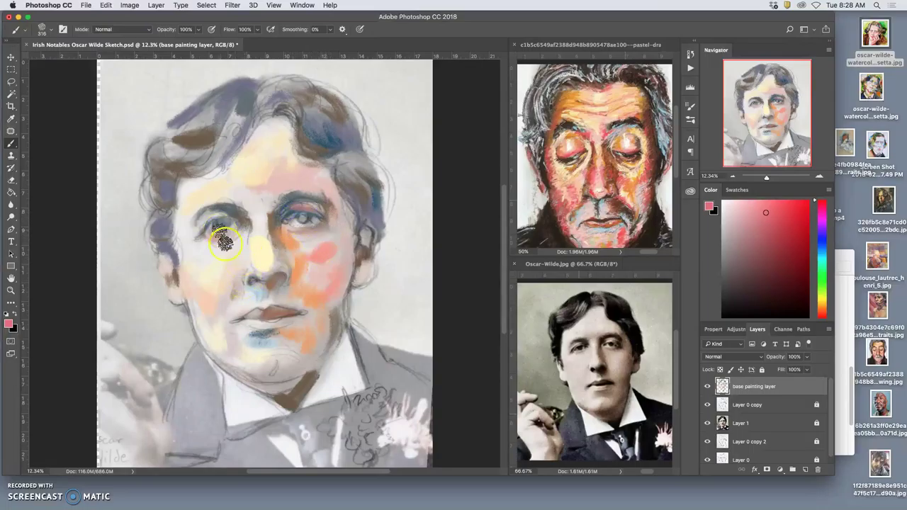
# Sample a light peach from the pastel portrait and paint it on the left cheek and temple.
pyautogui.keyDown('alt'); pyautogui.click(559, 168); pyautogui.keyUp('alt')
pyautogui.moveTo(187, 230)
pyautogui.mouseDown()
pyautogui.moveTo(186, 251)
pyautogui.moveTo(181, 214)
pyautogui.moveTo(205, 264)
pyautogui.mouseUp()
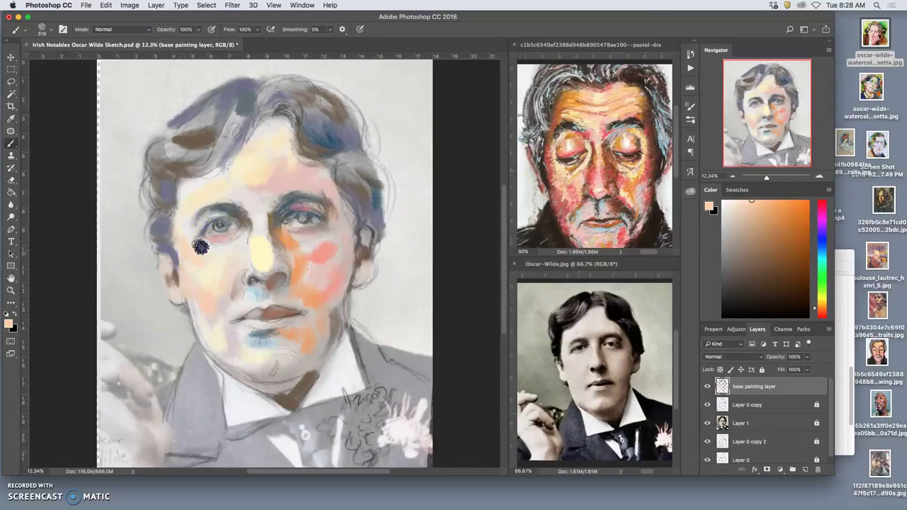
pyautogui.moveTo(181, 199)
pyautogui.mouseDown()
pyautogui.moveTo(186, 176)
pyautogui.moveTo(192, 182)
pyautogui.mouseUp()
# Sample a golden ochre from the pastel portrait's forehead and paint it along the hairline, right temple and right cheek.
pyautogui.keyDown('alt'); pyautogui.click(585, 98); pyautogui.keyUp('alt')
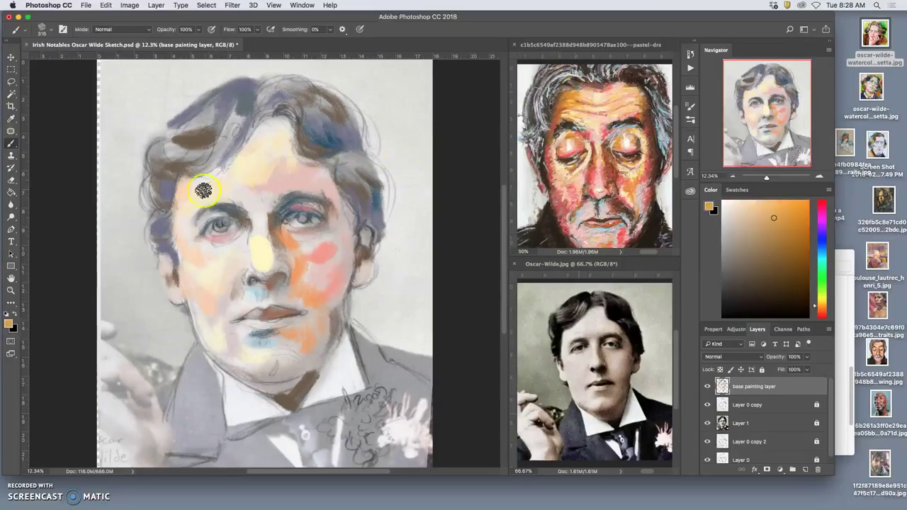
pyautogui.moveTo(229, 153)
pyautogui.mouseDown()
pyautogui.moveTo(209, 175)
pyautogui.moveTo(239, 135)
pyautogui.moveTo(283, 114)
pyautogui.moveTo(271, 124)
pyautogui.moveTo(301, 131)
pyautogui.moveTo(290, 144)
pyautogui.moveTo(307, 163)
pyautogui.mouseUp()
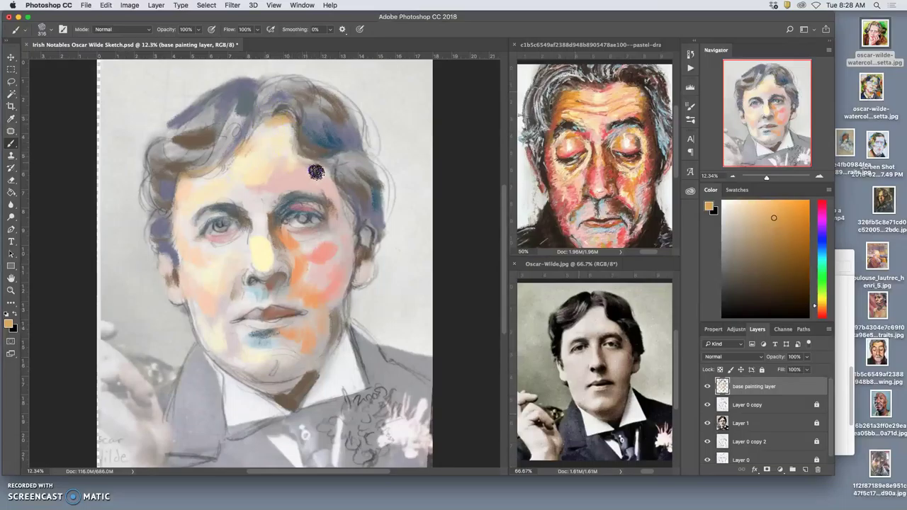
pyautogui.moveTo(340, 198)
pyautogui.mouseDown()
pyautogui.moveTo(323, 177)
pyautogui.moveTo(343, 235)
pyautogui.moveTo(350, 220)
pyautogui.moveTo(338, 239)
pyautogui.moveTo(353, 221)
pyautogui.moveTo(342, 288)
pyautogui.moveTo(341, 250)
pyautogui.moveTo(345, 280)
pyautogui.moveTo(340, 267)
pyautogui.moveTo(332, 281)
pyautogui.moveTo(319, 281)
pyautogui.moveTo(326, 315)
pyautogui.mouseUp()
pyautogui.moveTo(280, 229); pyautogui.dragTo(286, 224)
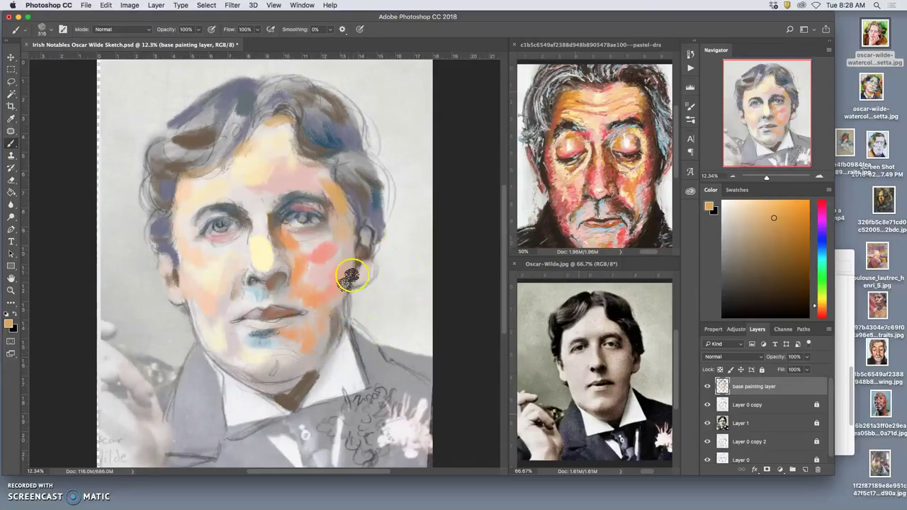
# Paint the right jaw, chin underside and neck with a brick red from the pastel portrait, and the left jawline with dusty pink.
pyautogui.keyDown('alt'); pyautogui.click(645, 207); pyautogui.keyUp('alt')
pyautogui.moveTo(324, 380)
pyautogui.mouseDown()
pyautogui.moveTo(244, 374)
pyautogui.moveTo(290, 378)
pyautogui.moveTo(251, 387)
pyautogui.moveTo(287, 382)
pyautogui.moveTo(255, 376)
pyautogui.moveTo(295, 370)
pyautogui.mouseUp()
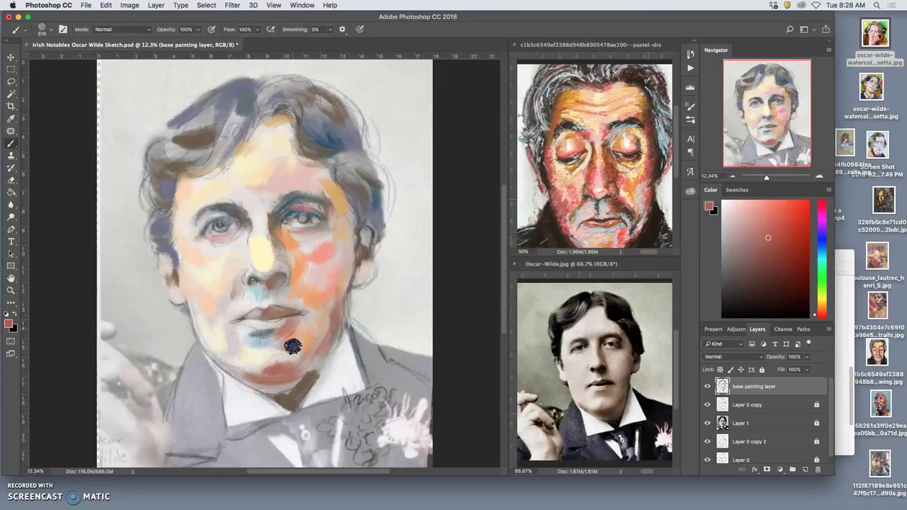
pyautogui.moveTo(298, 389); pyautogui.dragTo(282, 395)
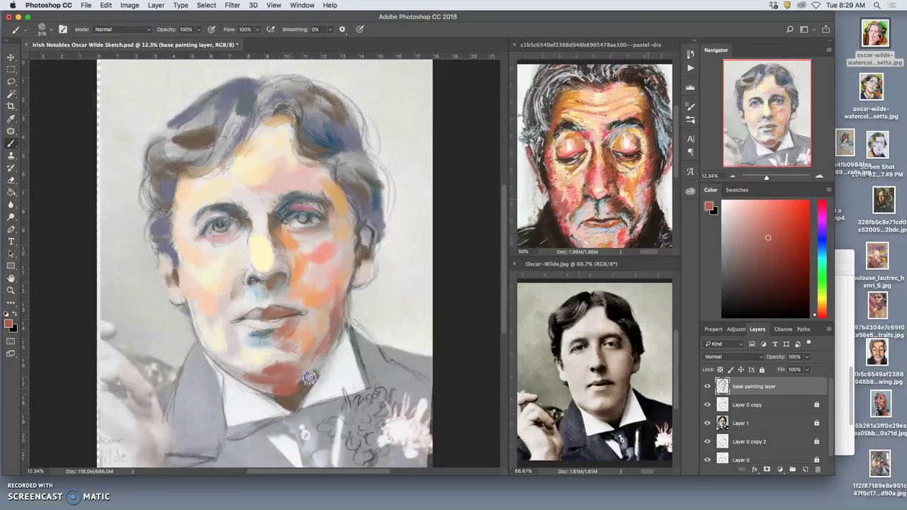
pyautogui.keyDown('alt'); pyautogui.click(631, 226); pyautogui.keyUp('alt')
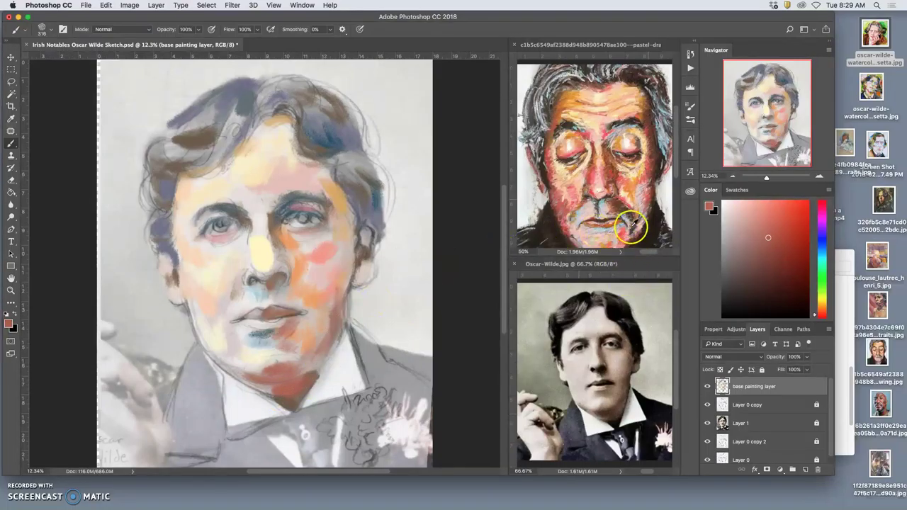
pyautogui.moveTo(376, 383)
pyautogui.mouseDown()
pyautogui.moveTo(330, 381)
pyautogui.moveTo(317, 366)
pyautogui.moveTo(301, 379)
pyautogui.moveTo(321, 358)
pyautogui.moveTo(298, 381)
pyautogui.moveTo(322, 359)
pyautogui.moveTo(307, 381)
pyautogui.moveTo(271, 396)
pyautogui.moveTo(261, 390)
pyautogui.moveTo(295, 387)
pyautogui.mouseUp()
pyautogui.moveTo(237, 376)
pyautogui.mouseDown()
pyautogui.moveTo(222, 356)
pyautogui.moveTo(246, 340)
pyautogui.moveTo(242, 327)
pyautogui.moveTo(242, 356)
pyautogui.moveTo(217, 349)
pyautogui.moveTo(236, 352)
pyautogui.moveTo(242, 367)
pyautogui.moveTo(225, 358)
pyautogui.moveTo(239, 370)
pyautogui.moveTo(199, 342)
pyautogui.moveTo(243, 367)
pyautogui.mouseUp()
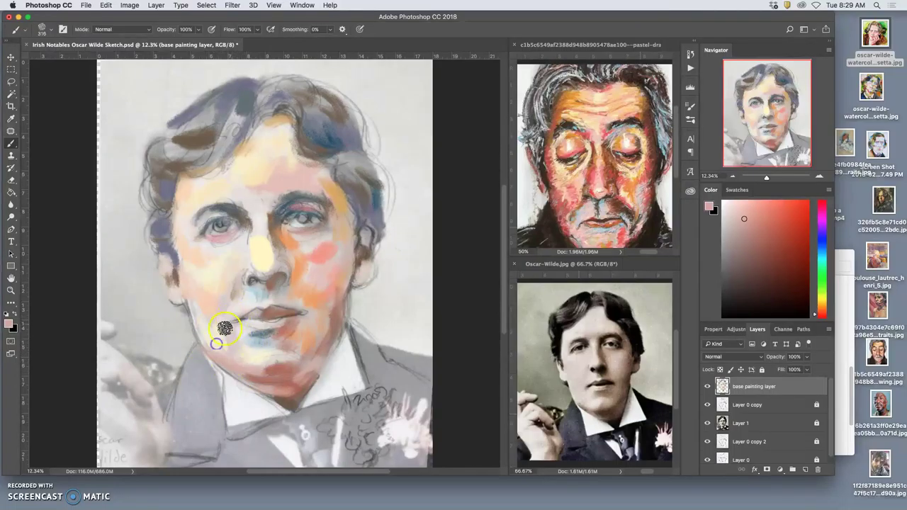
# Check the painting with Layer 1 hidden, show it again, and paint a dusty beige-pink sampled from Oscar-Wilde.jpg between the eyebrows.
pyautogui.click(707, 423)
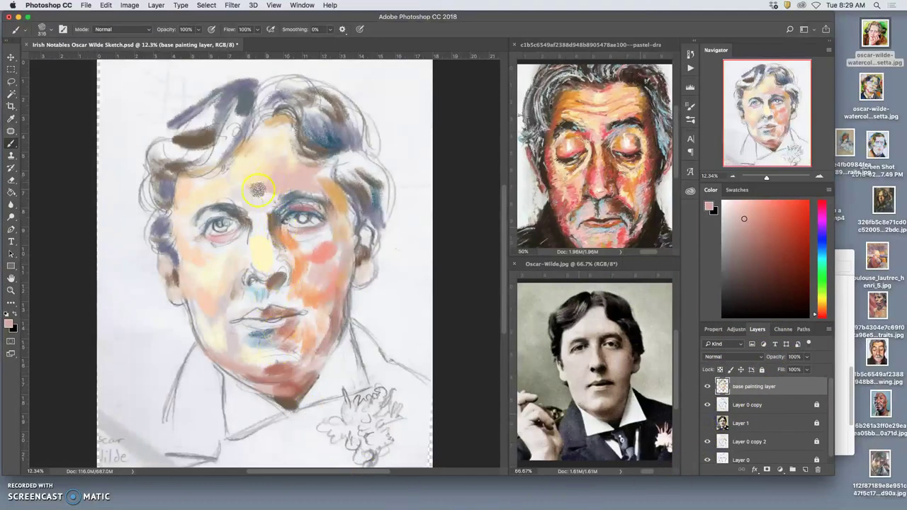
pyautogui.click(708, 424)
pyautogui.keyDown('alt'); pyautogui.click(600, 339); pyautogui.keyUp('alt')
pyautogui.click(264, 228)
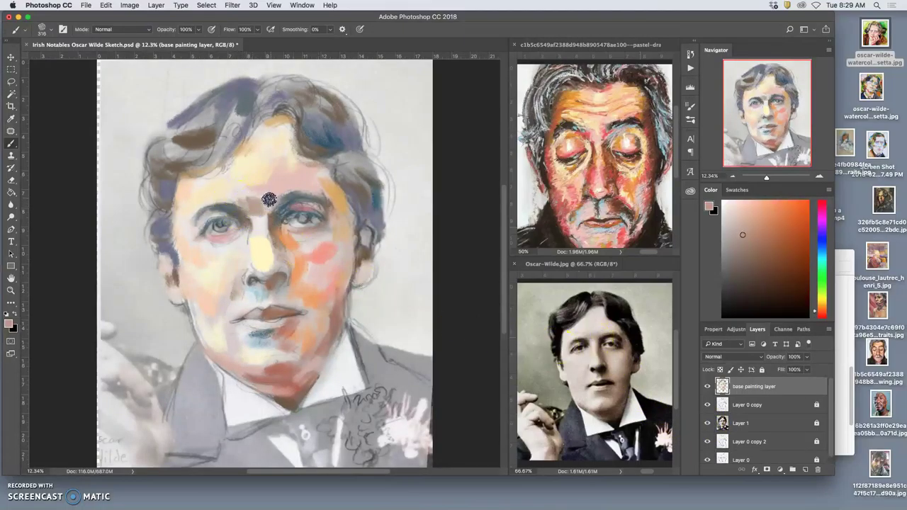
# Sample pale skin tones from Oscar-Wilde.jpg and the pastel portrait and paint the left cheek beside the nose.
pyautogui.keyDown('alt'); pyautogui.click(591, 354); pyautogui.keyUp('alt')
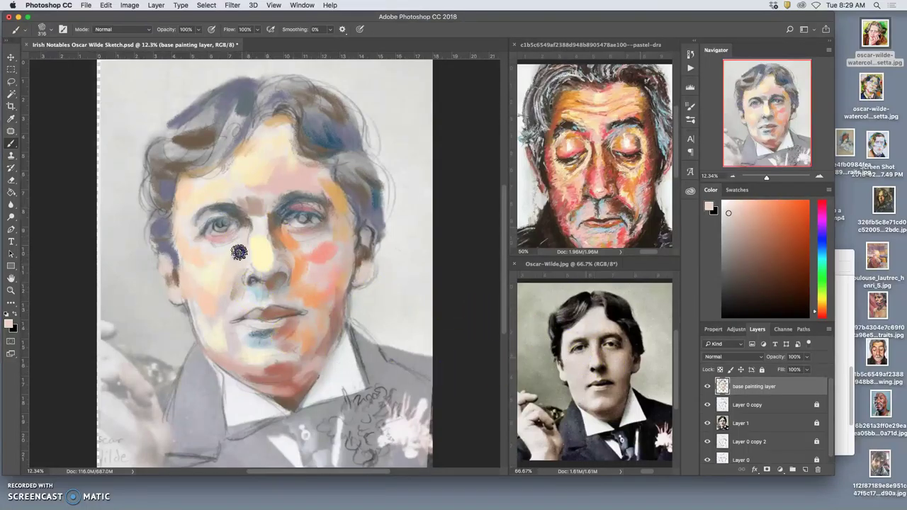
pyautogui.keyDown('alt'); pyautogui.click(576, 162); pyautogui.keyUp('alt')
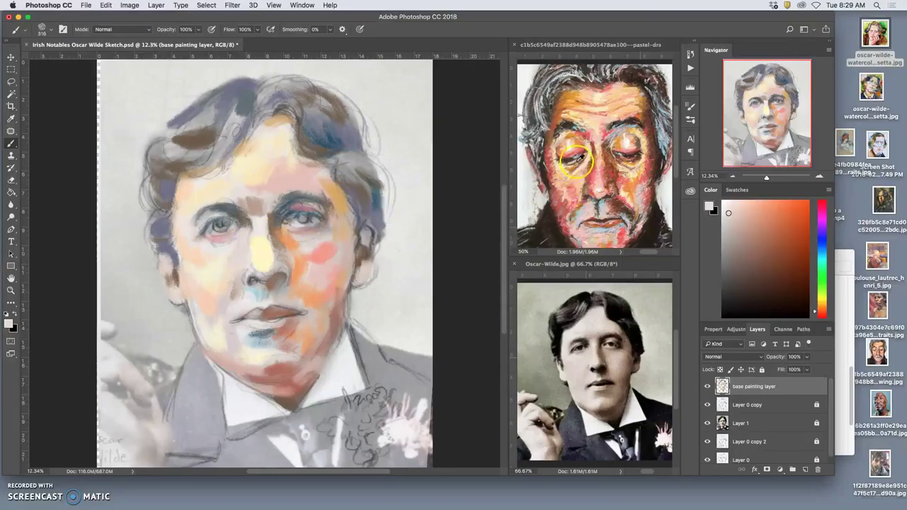
pyautogui.keyDown('alt'); pyautogui.click(576, 168); pyautogui.keyUp('alt')
pyautogui.moveTo(233, 256)
pyautogui.mouseDown()
pyautogui.moveTo(241, 249)
pyautogui.moveTo(227, 249)
pyautogui.moveTo(243, 249)
pyautogui.mouseUp()
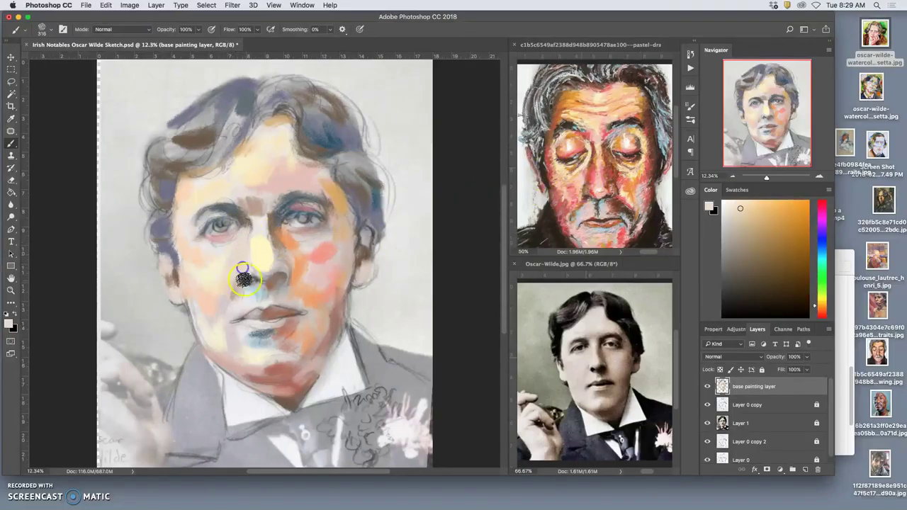
# Sample a soft tan from beneath the pastel portrait's eye and paint it under both eyes.
pyautogui.keyDown('alt'); pyautogui.click(573, 167); pyautogui.keyUp('alt')
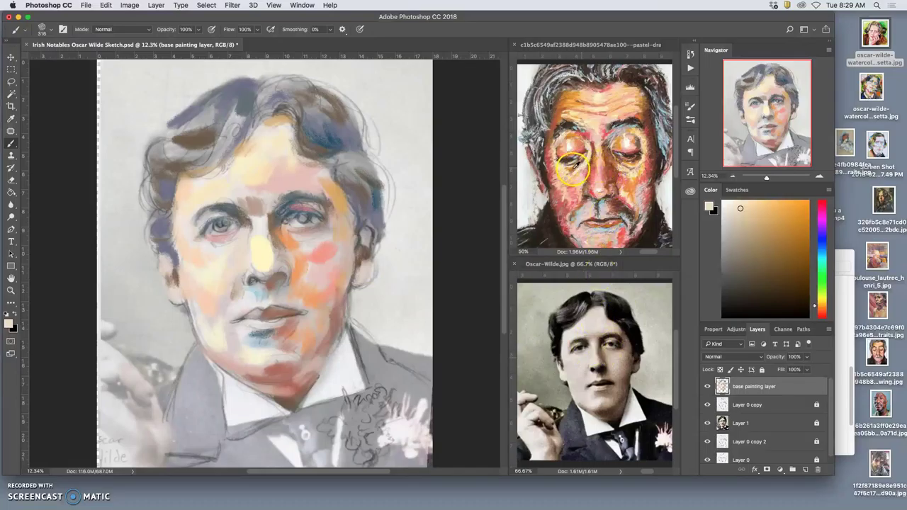
pyautogui.keyDown('alt'); pyautogui.click(575, 168); pyautogui.keyUp('alt')
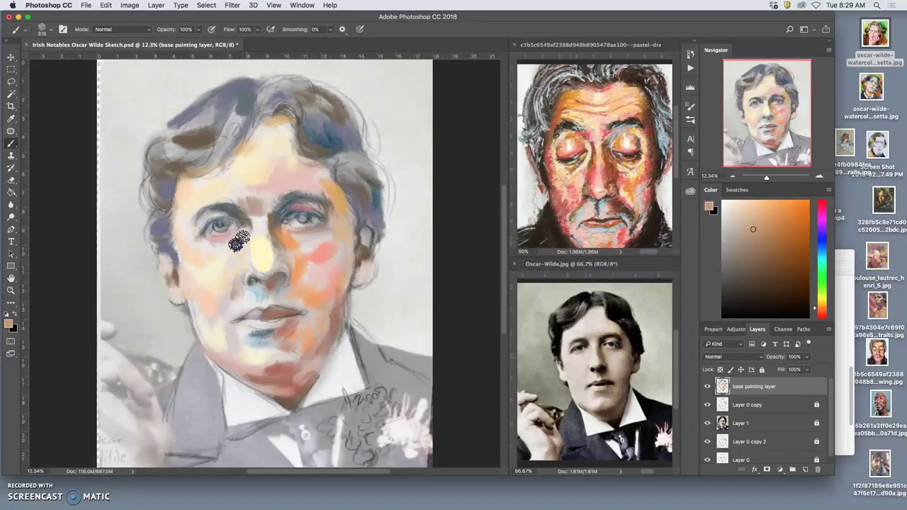
pyautogui.click(293, 229)
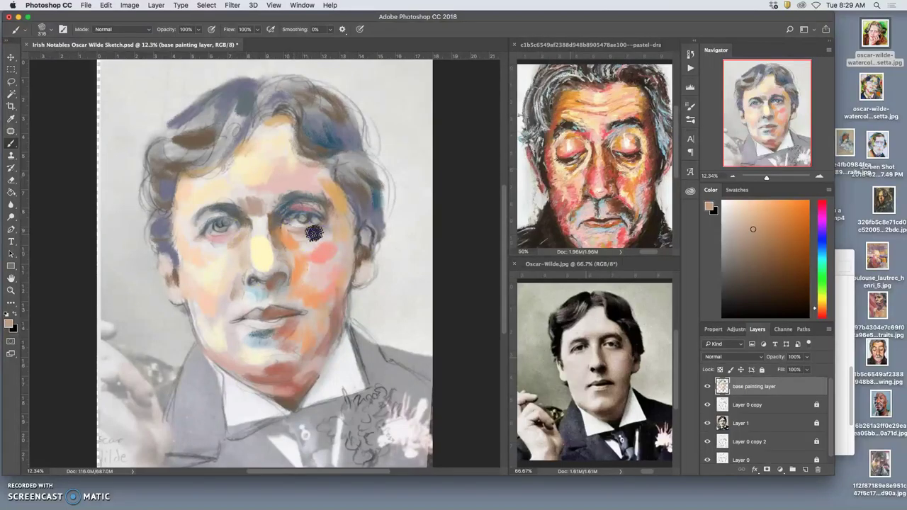
pyautogui.click(292, 248)
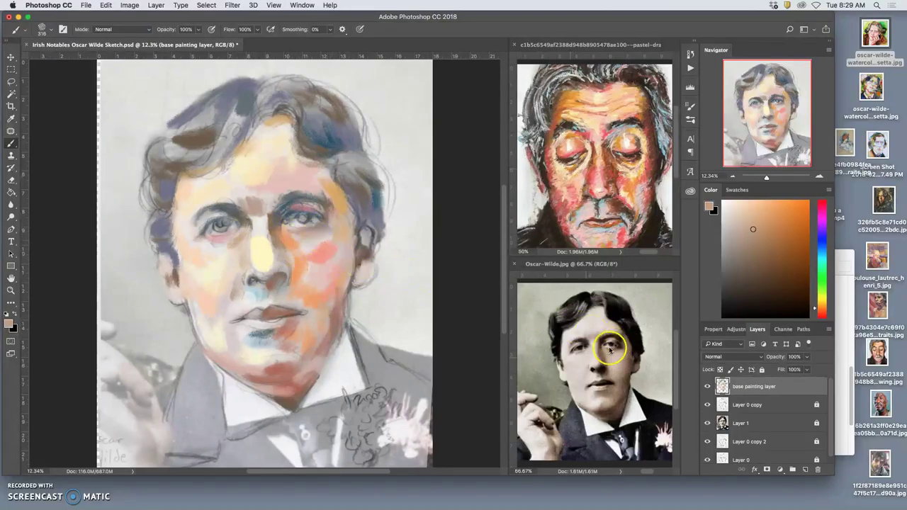
# Sample a pale cream from the pastel portrait and paint highlights on the right cheek, chin and left cheek beside the nose.
pyautogui.click(634, 173)
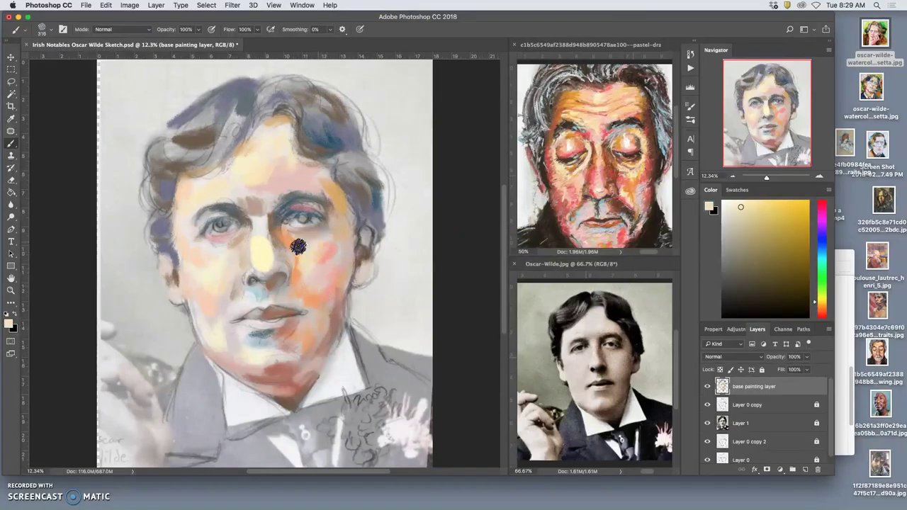
pyautogui.moveTo(301, 342); pyautogui.dragTo(292, 343)
pyautogui.moveTo(248, 275); pyautogui.dragTo(239, 268)
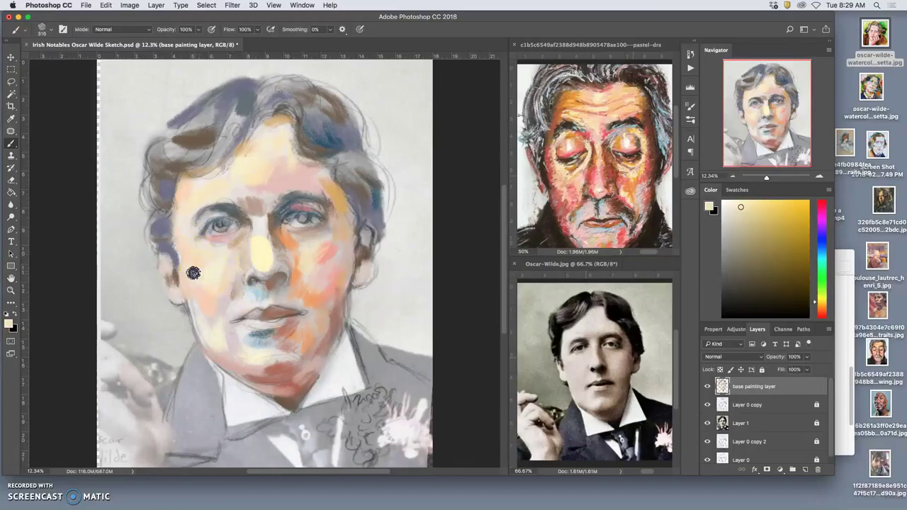
# Sample pale pinks from the pastel portrait's lower face and paint the left cheek and jaw beside the mouth.
pyautogui.keyDown('alt'); pyautogui.click(638, 201); pyautogui.keyUp('alt')
pyautogui.click(223, 323)
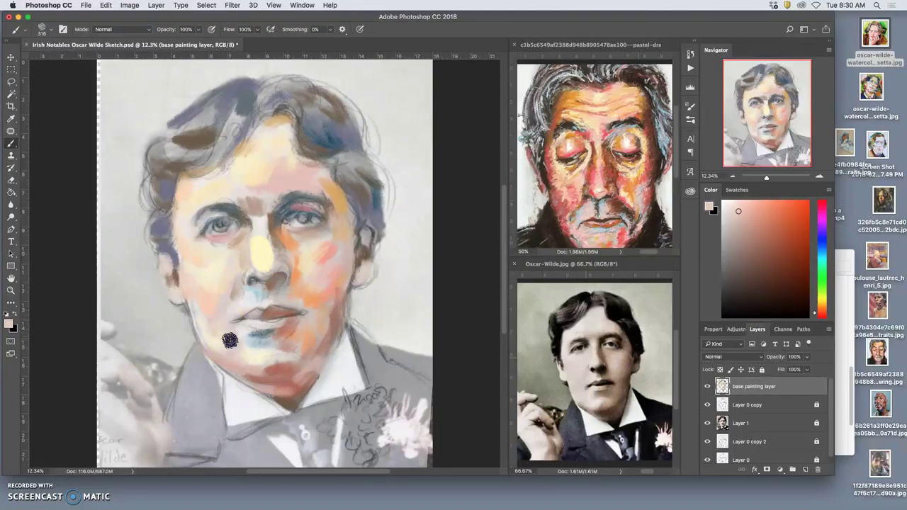
pyautogui.keyDown('alt'); pyautogui.click(577, 214); pyautogui.keyUp('alt')
pyautogui.click(232, 292)
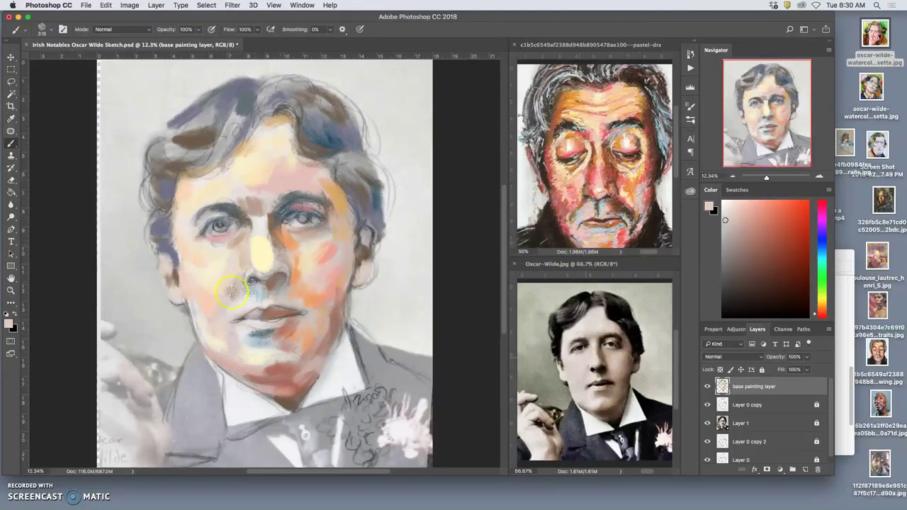
pyautogui.moveTo(233, 303); pyautogui.dragTo(221, 319)
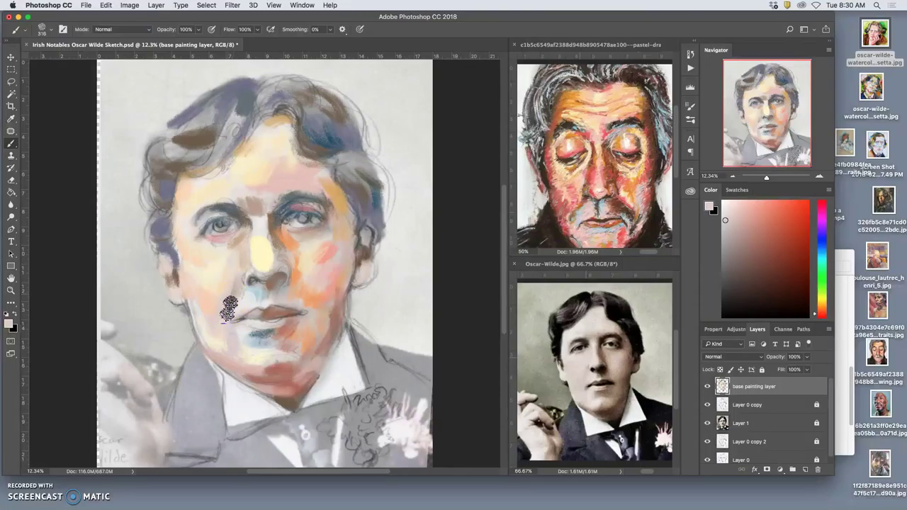
# Sample the light blue beneath the nose and paint it beside the left mouth corner, on the left jaw, under the nose and on the right cheek.
pyautogui.keyDown('alt'); pyautogui.click(253, 289); pyautogui.keyUp('alt')
pyautogui.moveTo(224, 317); pyautogui.dragTo(235, 312)
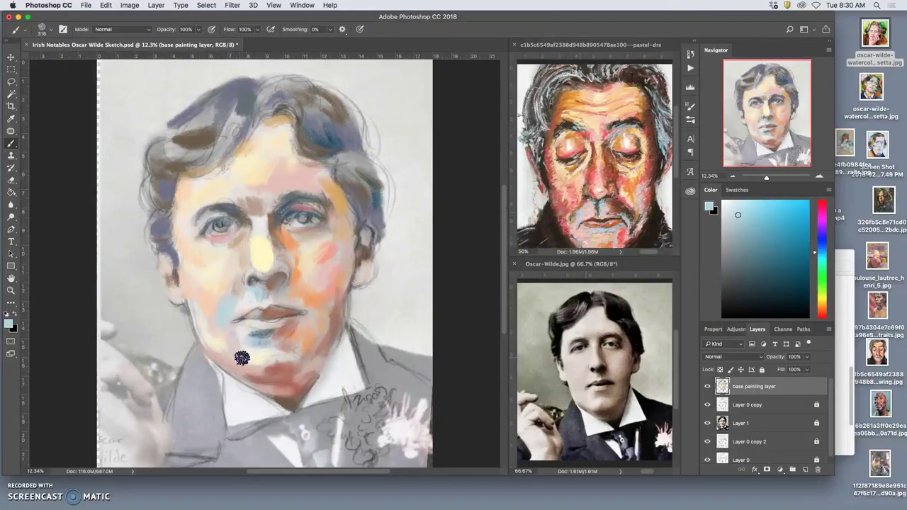
pyautogui.moveTo(221, 341); pyautogui.dragTo(226, 346)
pyautogui.moveTo(248, 293); pyautogui.dragTo(258, 290)
pyautogui.moveTo(326, 278)
pyautogui.mouseDown()
pyautogui.moveTo(344, 291)
pyautogui.moveTo(335, 304)
pyautogui.mouseUp()
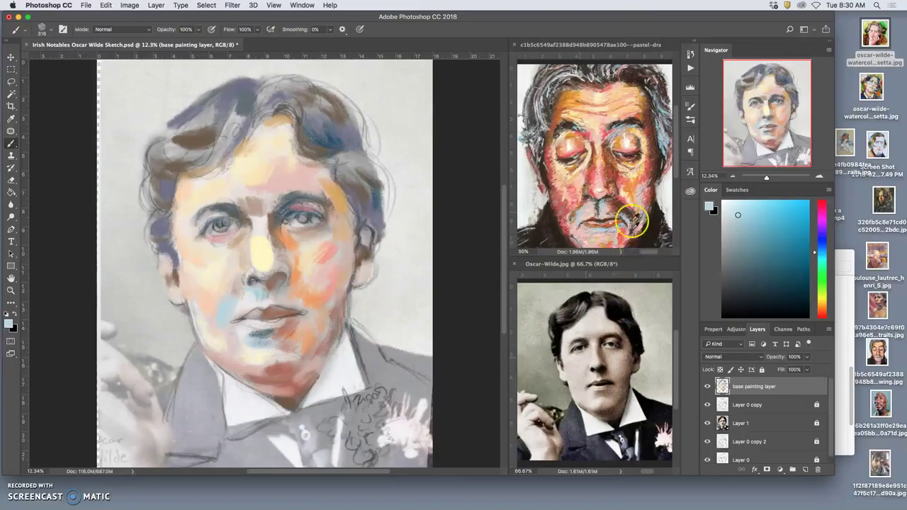
# Sample a muted red from the pastel portrait's right cheek and paint it along the outer right cheek.
pyautogui.keyDown('alt'); pyautogui.click(654, 176); pyautogui.keyUp('alt')
pyautogui.keyDown('alt'); pyautogui.click(643, 178); pyautogui.keyUp('alt')
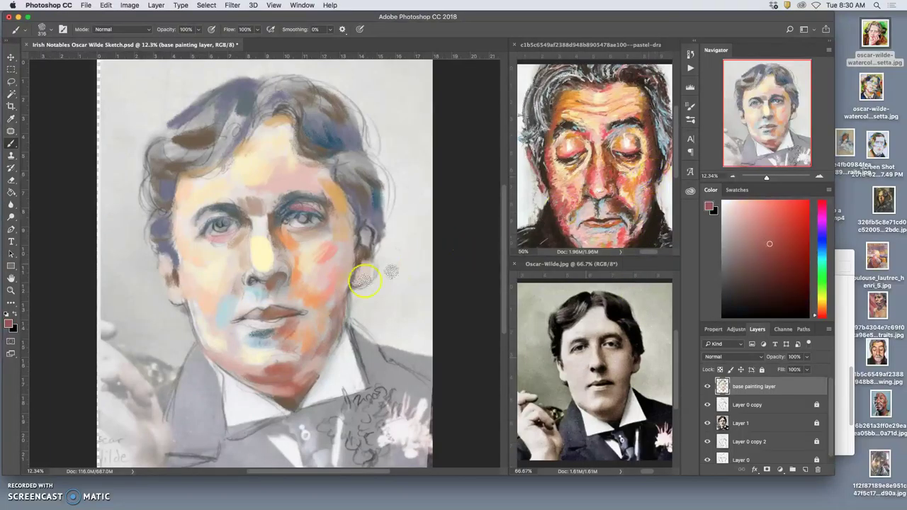
pyautogui.moveTo(321, 306); pyautogui.dragTo(345, 276)
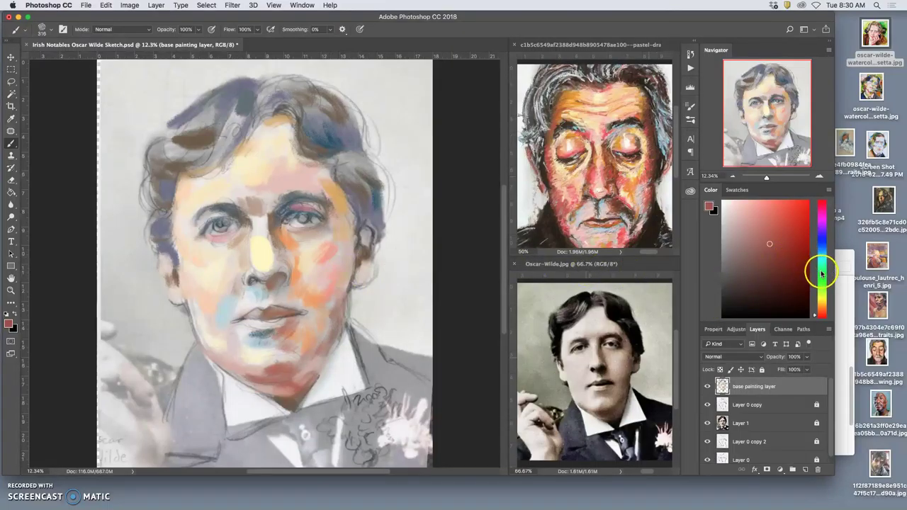
# Choose a medium green and paint accents on the right jaw, the lower left jaw and around both eyes.
pyautogui.click(820, 271)
pyautogui.click(770, 222)
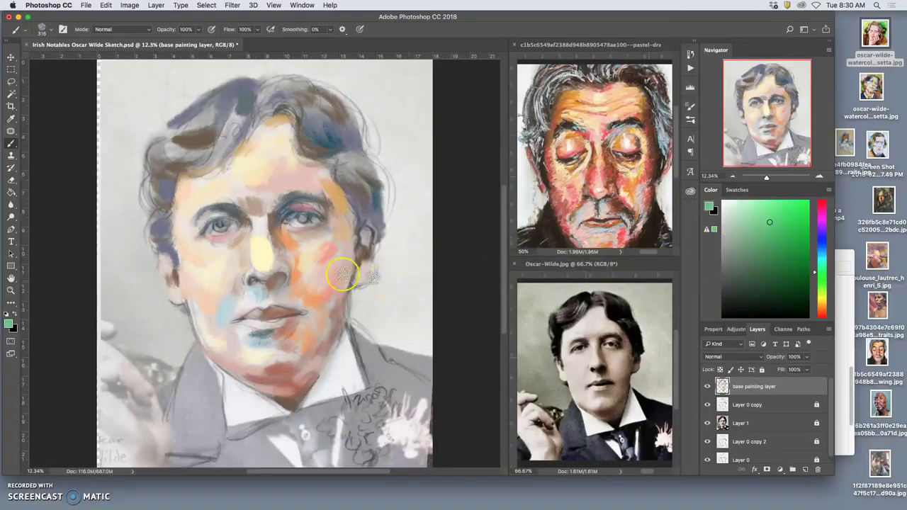
pyautogui.moveTo(336, 311); pyautogui.dragTo(333, 326)
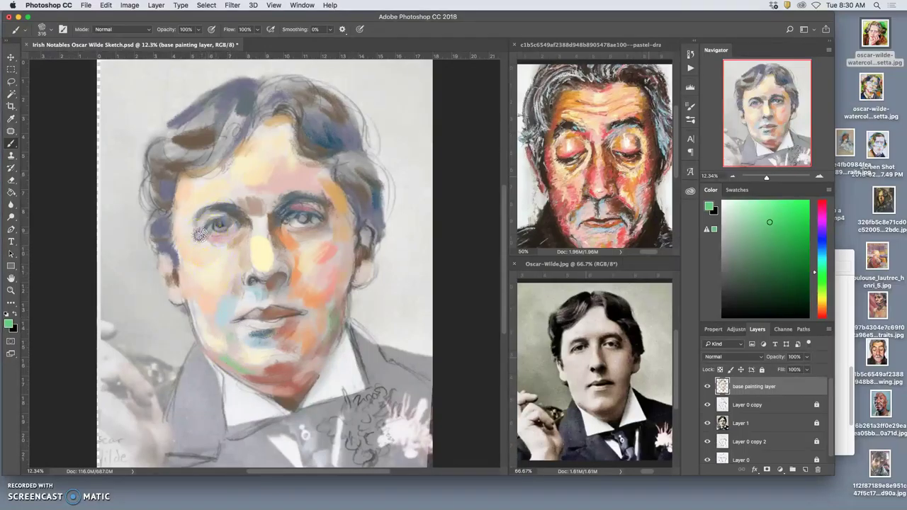
pyautogui.moveTo(211, 217)
pyautogui.mouseDown()
pyautogui.moveTo(206, 247)
pyautogui.moveTo(207, 222)
pyautogui.moveTo(218, 217)
pyautogui.moveTo(228, 246)
pyautogui.moveTo(242, 226)
pyautogui.moveTo(301, 232)
pyautogui.moveTo(237, 234)
pyautogui.moveTo(291, 241)
pyautogui.mouseUp()
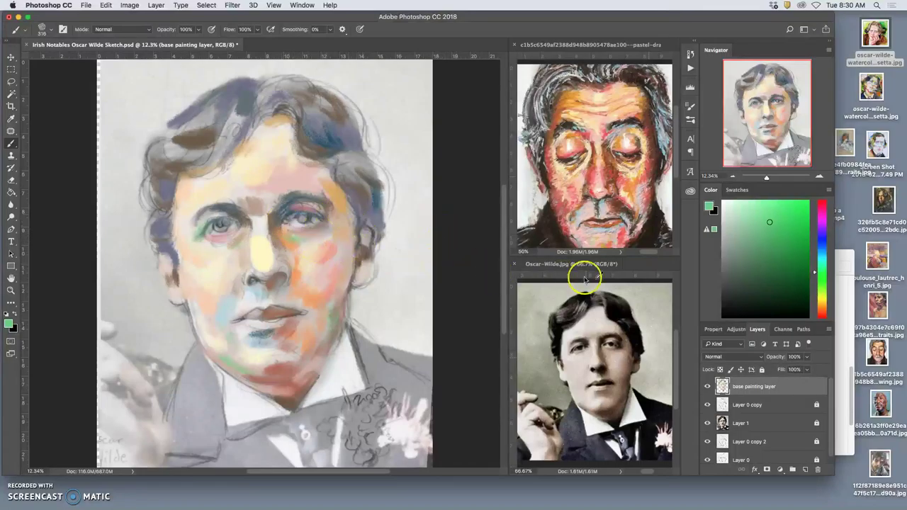
# Sample a pale blue-grey and paint it beneath the right eye.
pyautogui.keyDown('alt'); pyautogui.click(604, 227); pyautogui.keyUp('alt')
pyautogui.keyDown('alt'); pyautogui.click(292, 248); pyautogui.keyUp('alt')
pyautogui.moveTo(321, 228); pyautogui.dragTo(307, 229)
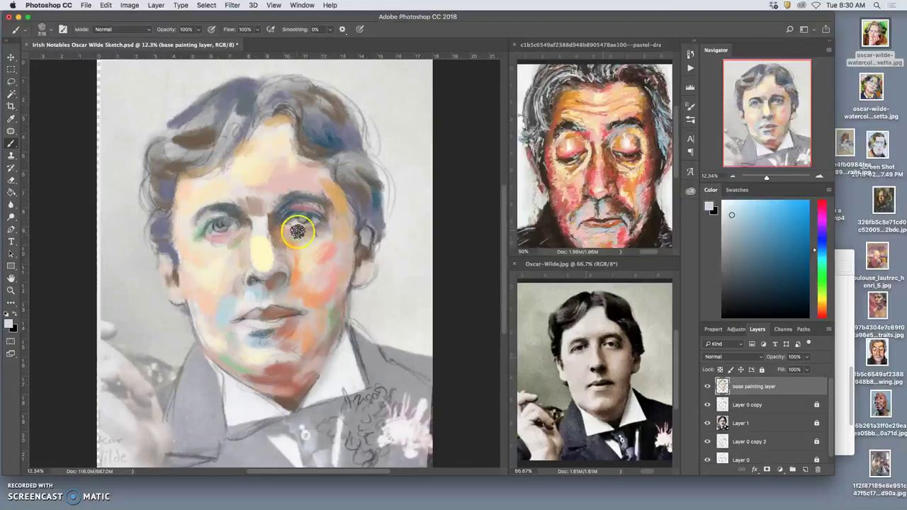
# Paint the right-side hair with a grey-brown sampled from the right jaw, and the left-side hair with a pale grey-green sampled near the chin.
pyautogui.keyDown('alt'); pyautogui.click(334, 321); pyautogui.keyUp('alt')
pyautogui.moveTo(344, 116); pyautogui.dragTo(347, 144)
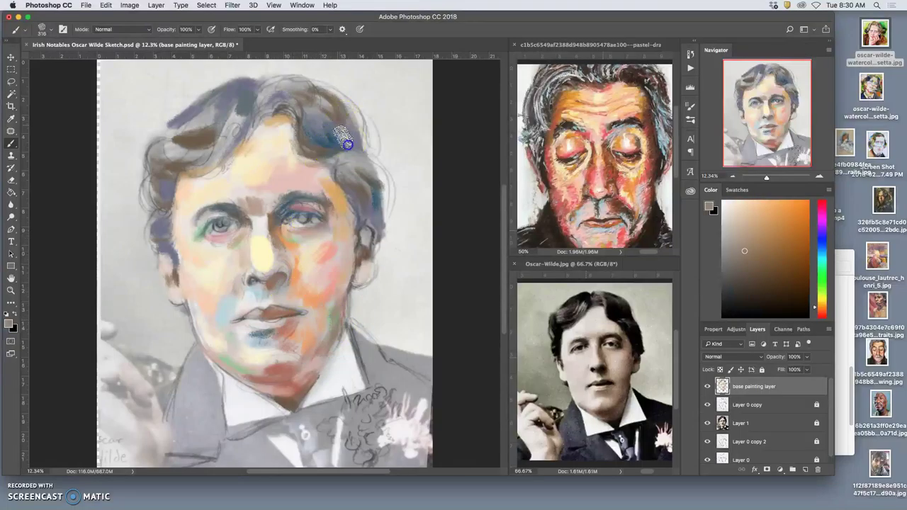
pyautogui.keyDown('alt'); pyautogui.click(236, 338); pyautogui.keyUp('alt')
pyautogui.click(221, 154)
pyautogui.moveTo(214, 123)
pyautogui.mouseDown()
pyautogui.moveTo(196, 117)
pyautogui.moveTo(172, 130)
pyautogui.moveTo(156, 149)
pyautogui.moveTo(177, 154)
pyautogui.mouseUp()
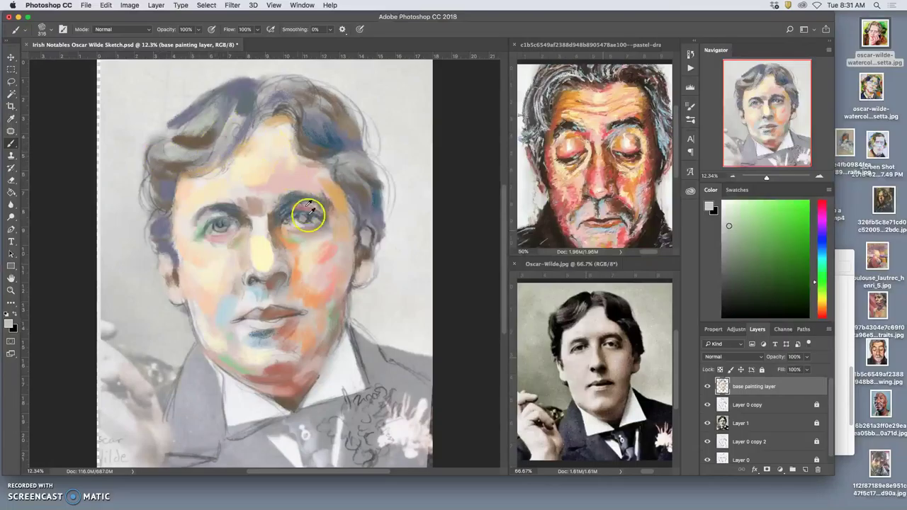
# Sample a pale pinkish beige from beside the nose and paint highlights through the left-side hair locks.
pyautogui.keyDown('alt'); pyautogui.click(291, 249); pyautogui.keyUp('alt')
pyautogui.moveTo(203, 159); pyautogui.dragTo(223, 142)
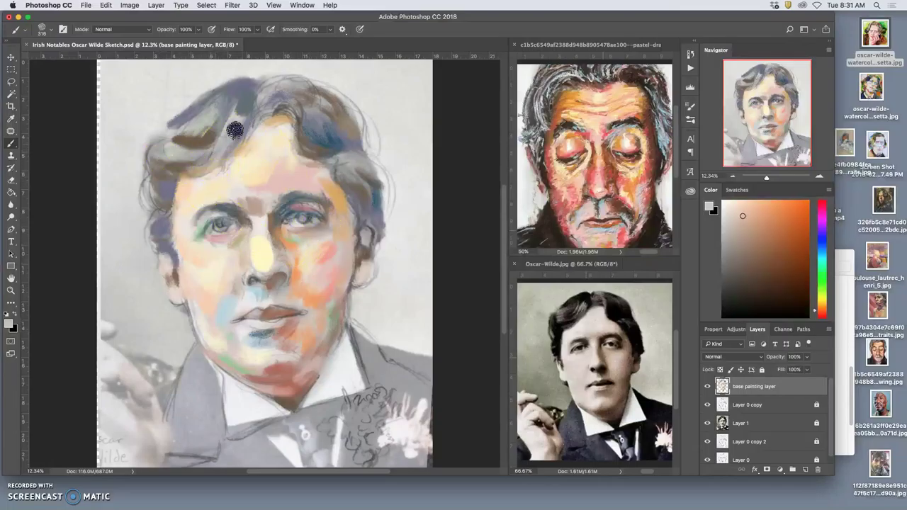
pyautogui.moveTo(239, 100); pyautogui.dragTo(227, 131)
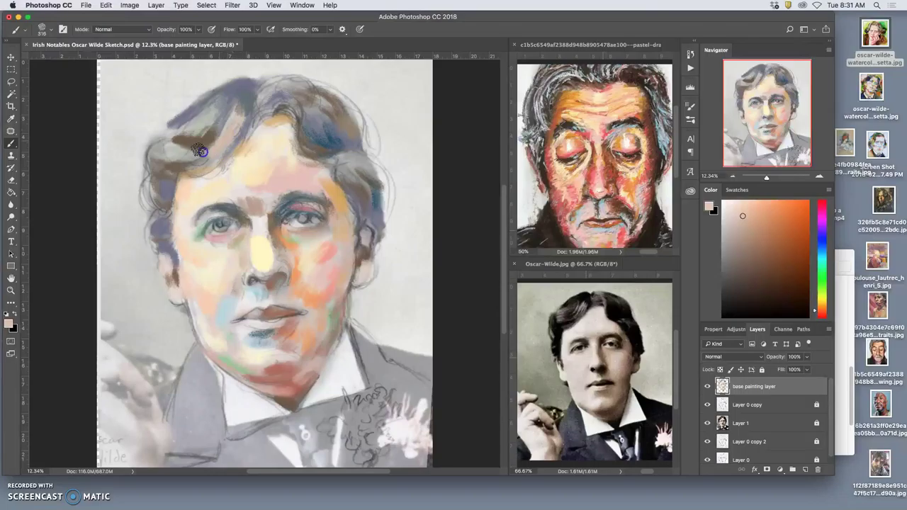
pyautogui.moveTo(155, 157); pyautogui.dragTo(209, 162)
# Sample an orange from the right cheek beside the nose and dab it around the nose bridge and right eye.
pyautogui.keyDown('alt'); pyautogui.click(299, 268); pyautogui.keyUp('alt')
pyautogui.click(248, 225)
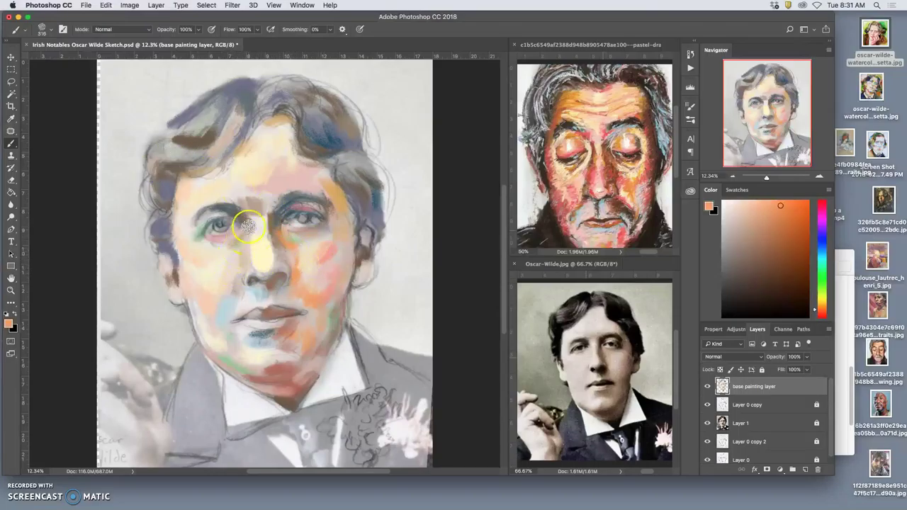
pyautogui.click(306, 214)
# Paint the left eyebrow with a brick red sampled from the pastel portrait, and the forehead above it and the nose with an off-white from the forehead.
pyautogui.keyDown('alt'); pyautogui.click(558, 155); pyautogui.keyUp('alt')
pyautogui.keyDown('alt'); pyautogui.click(596, 145); pyautogui.keyUp('alt')
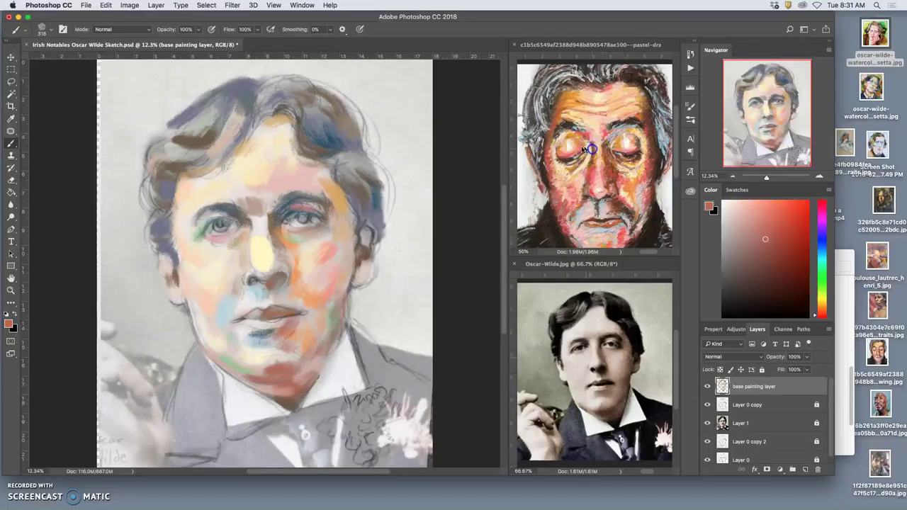
pyautogui.click(246, 225)
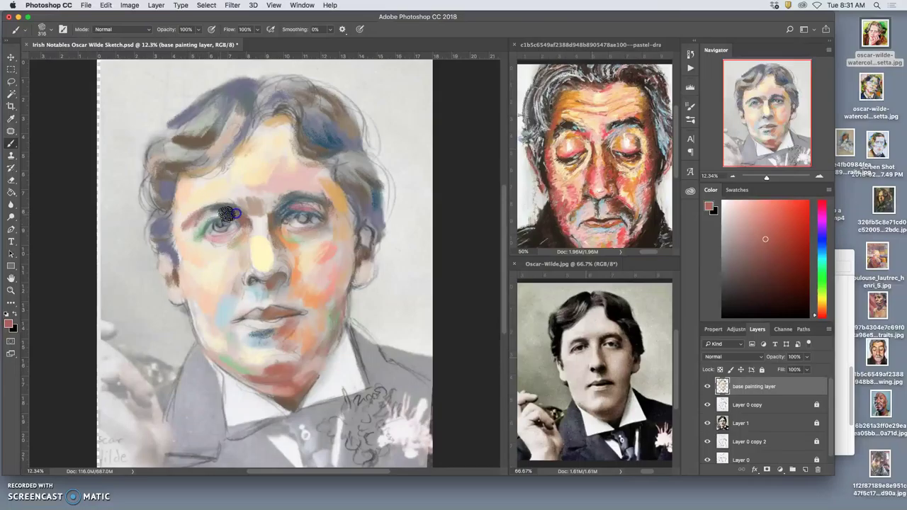
pyautogui.keyDown('alt'); pyautogui.click(250, 186); pyautogui.keyUp('alt')
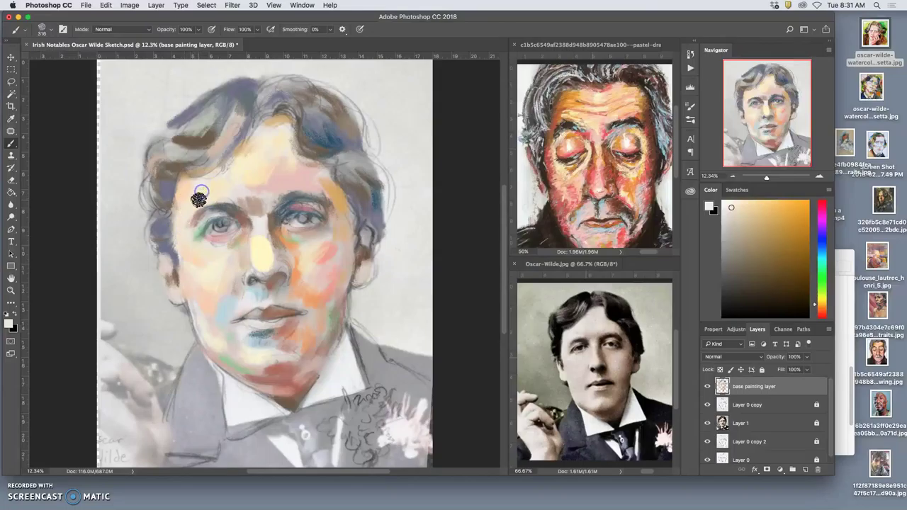
pyautogui.click(291, 265)
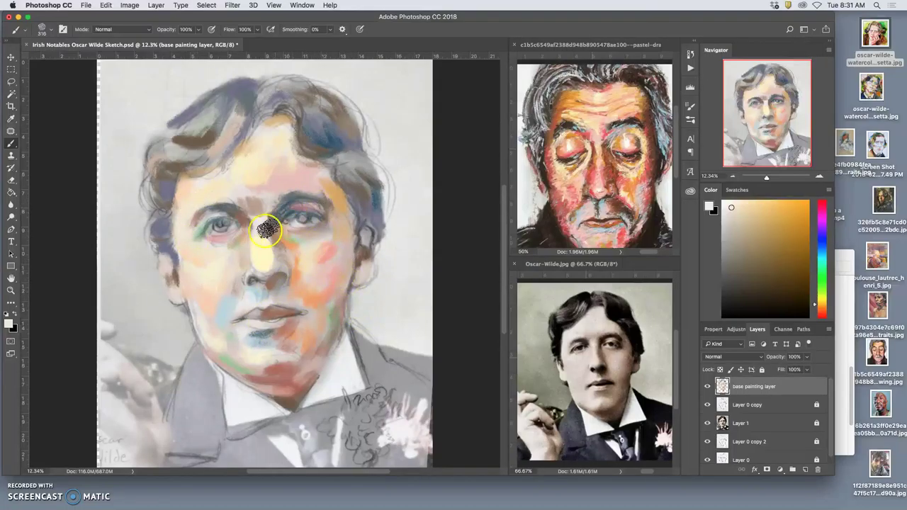
# Sample a dark brown from the pastel portrait's hair and paint over the right eyebrow and around the right eye.
pyautogui.keyDown('alt'); pyautogui.click(631, 79); pyautogui.keyUp('alt')
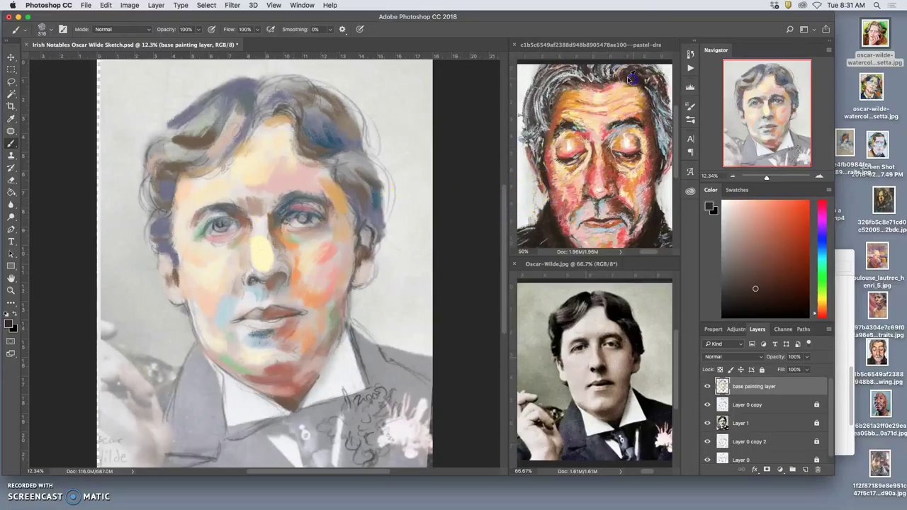
pyautogui.keyDown('alt'); pyautogui.click(632, 73); pyautogui.keyUp('alt')
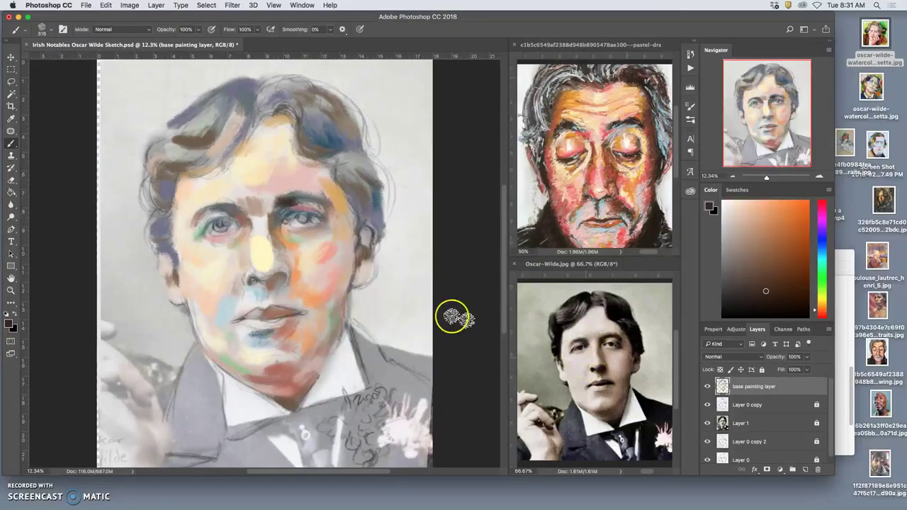
pyautogui.moveTo(342, 231)
pyautogui.mouseDown()
pyautogui.moveTo(307, 187)
pyautogui.moveTo(298, 195)
pyautogui.moveTo(323, 187)
pyautogui.moveTo(319, 227)
pyautogui.mouseUp()
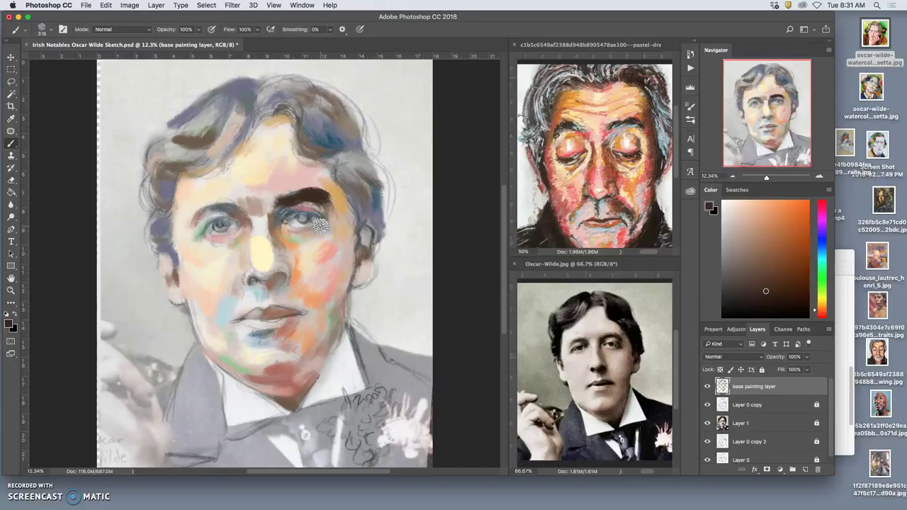
pyautogui.moveTo(377, 209); pyautogui.dragTo(363, 243)
pyautogui.moveTo(298, 195)
pyautogui.mouseDown()
pyautogui.moveTo(330, 219)
pyautogui.moveTo(319, 194)
pyautogui.moveTo(313, 206)
pyautogui.moveTo(332, 220)
pyautogui.moveTo(343, 267)
pyautogui.mouseUp()
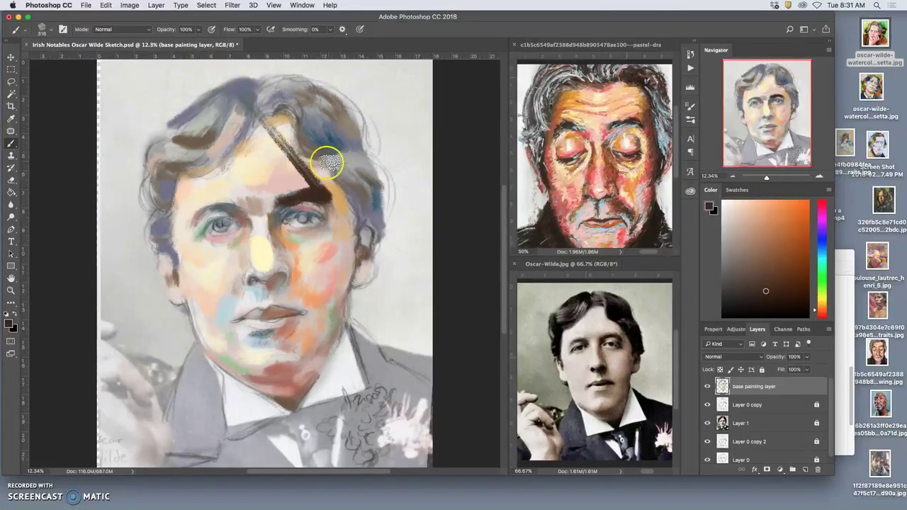
# Arrange the three open documents in the 3-up Stacked layout.
pyautogui.moveTo(203, 45); pyautogui.dragTo(238, 47)
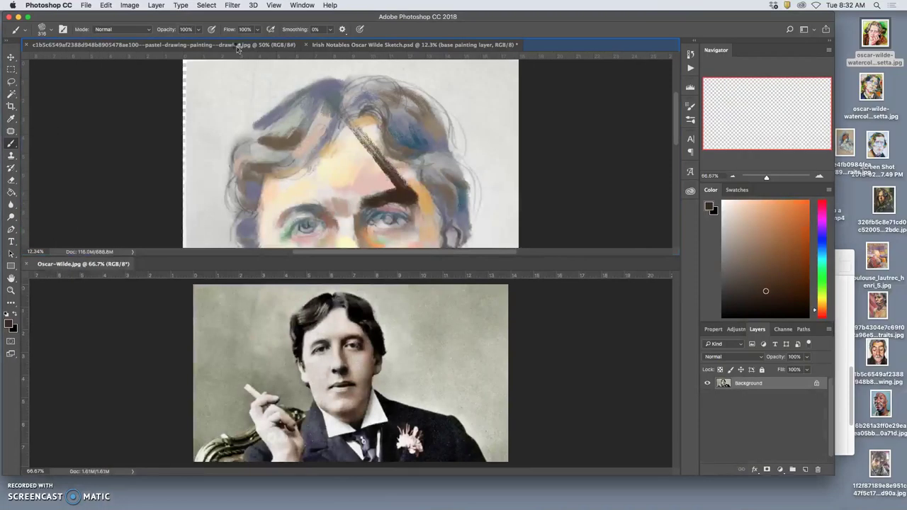
pyautogui.click(302, 6)
pyautogui.moveTo(312, 17)
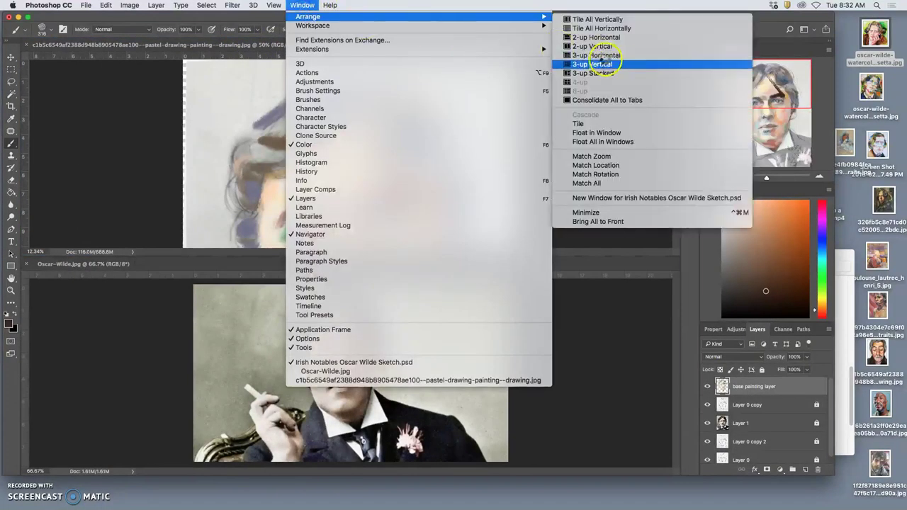
pyautogui.click(595, 72)
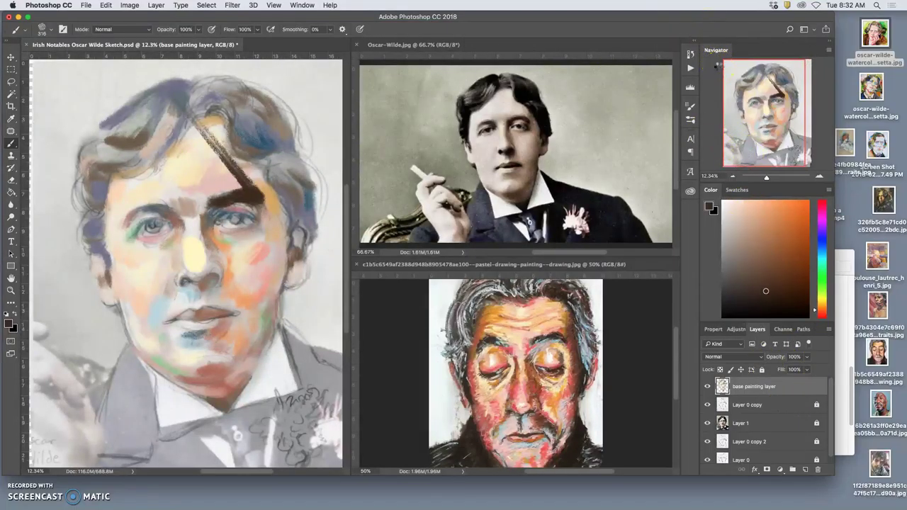
# Step back through the history to remove the stray diagonal stroke across the forehead and the heaviest dark brown eyebrow strokes.
pyautogui.click(690, 53)
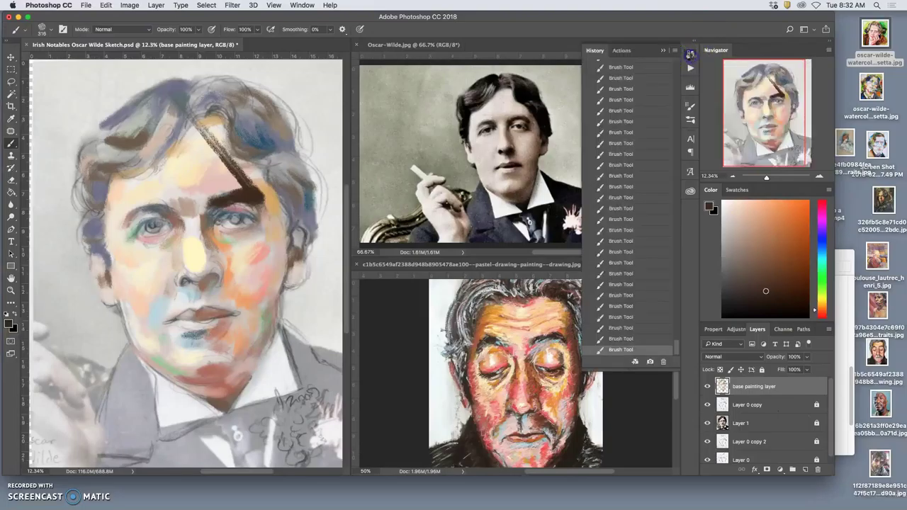
pyautogui.click(622, 328)
pyautogui.click(621, 317)
pyautogui.click(621, 287)
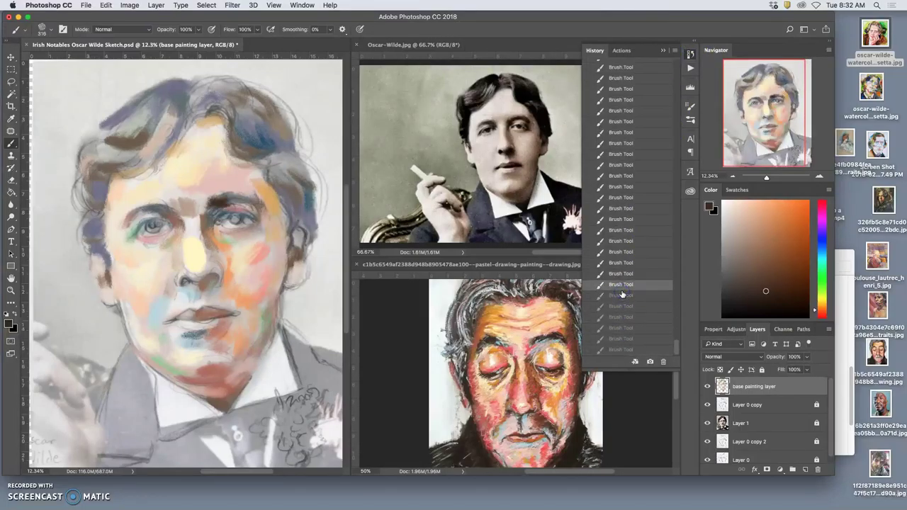
# Save Irish Notables Oscar Wilde Sketch.psd and collapse the history list.
pyautogui.click(85, 4)
pyautogui.click(93, 94)
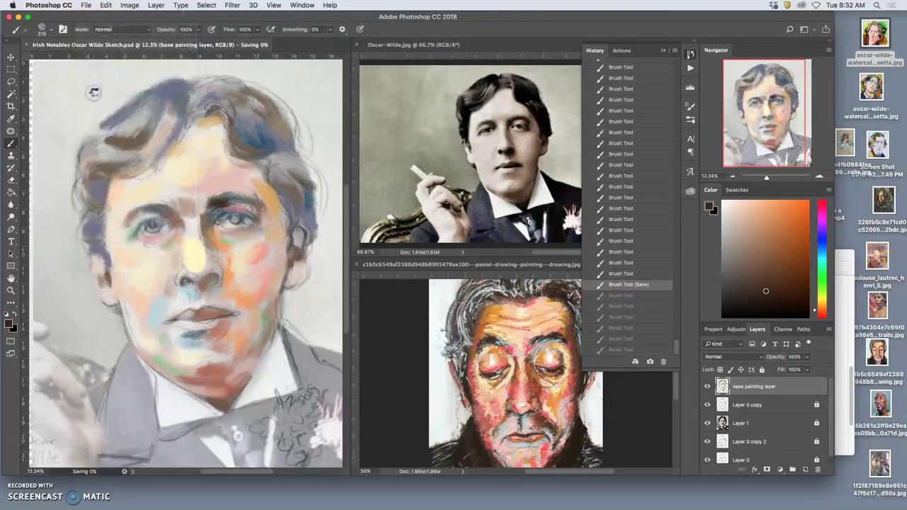
pyautogui.click(663, 50)
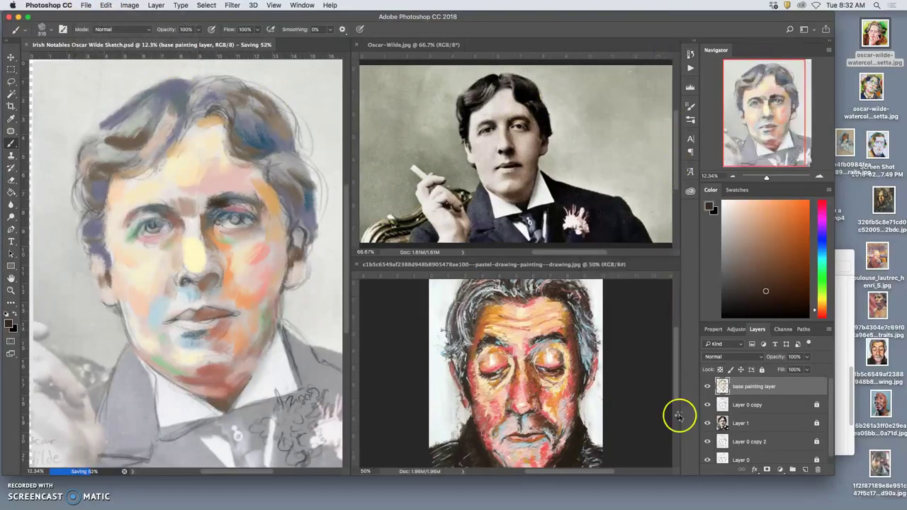
# Quit iTunes and Preview while the sketch is being saved.
pyautogui.moveTo(526, 505)
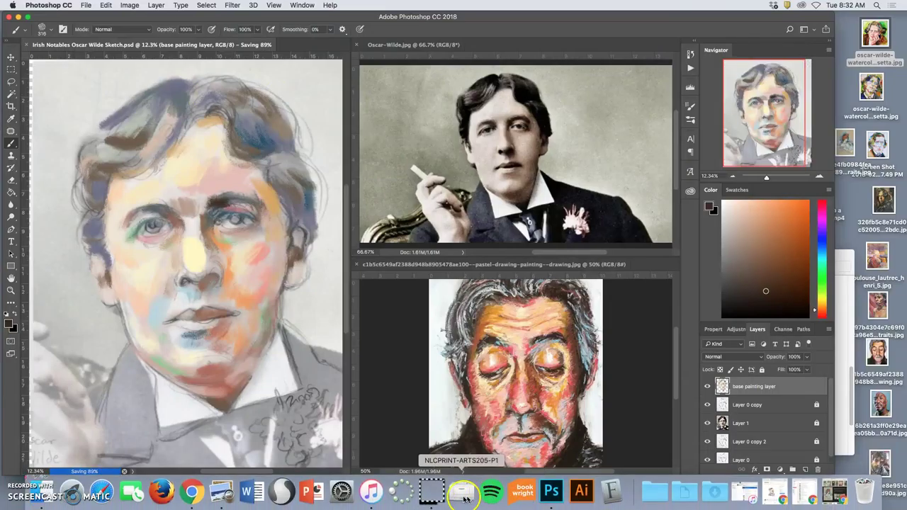
pyautogui.rightClick(370, 494)
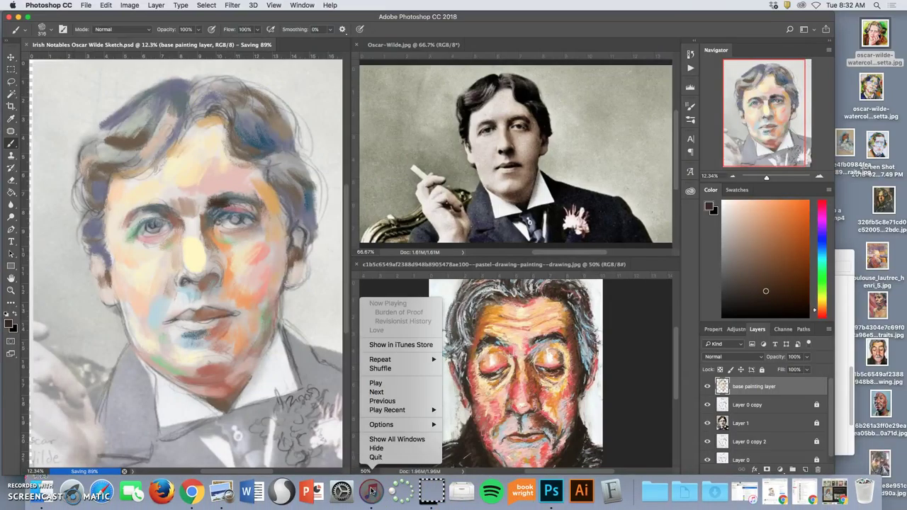
pyautogui.click(375, 457)
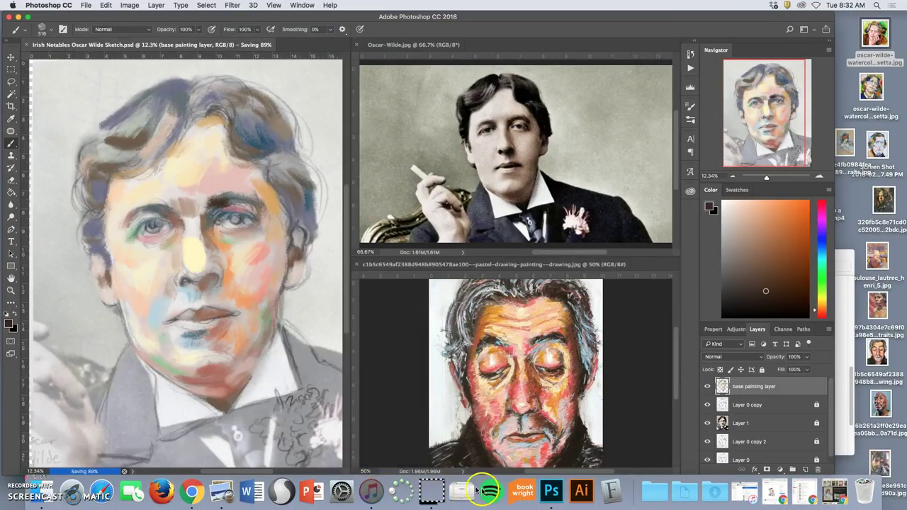
pyautogui.rightClick(219, 491)
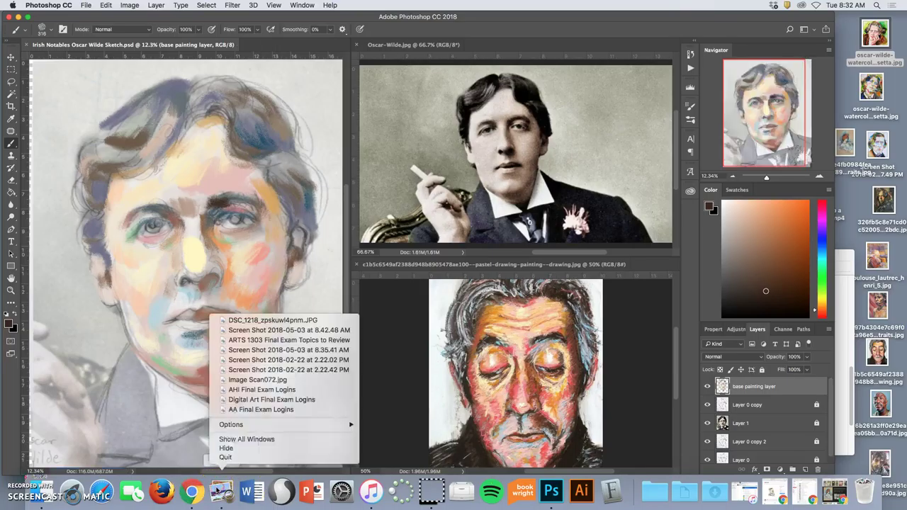
pyautogui.click(222, 460)
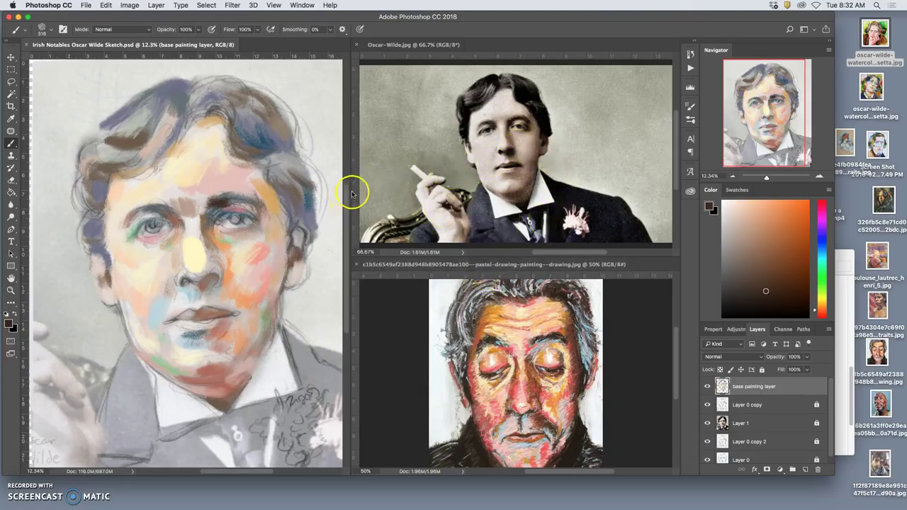
# Widen the sketch's document pane and shade beneath the nose with a dark brown sampled from the inner corner of the right eye.
pyautogui.moveTo(350, 193); pyautogui.dragTo(401, 197)
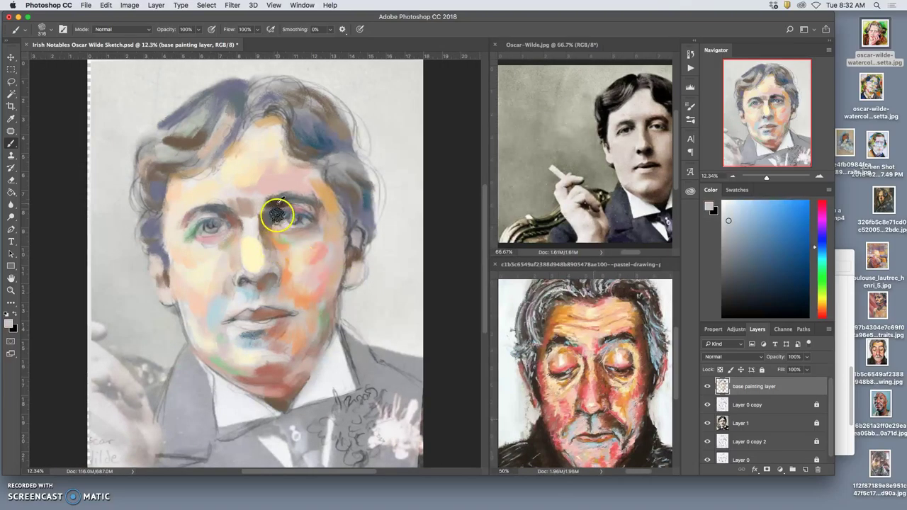
pyautogui.keyDown('alt'); pyautogui.click(277, 214); pyautogui.keyUp('alt')
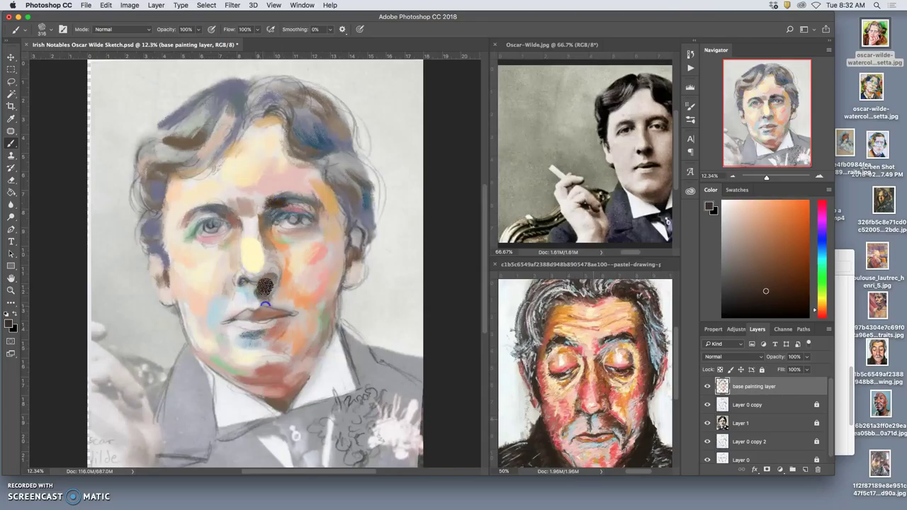
# Sample a red from the pastel portrait, darken it to deep red, and paint accents beside the nose bridge and along the left hairline.
pyautogui.keyDown('alt'); pyautogui.click(612, 394); pyautogui.keyUp('alt')
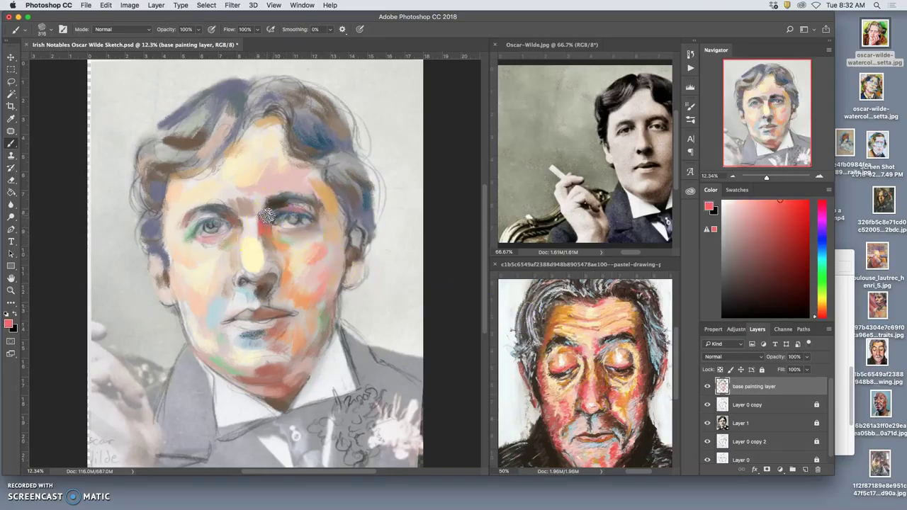
pyautogui.moveTo(816, 249); pyautogui.dragTo(802, 217)
pyautogui.click(803, 247)
pyautogui.moveTo(277, 236)
pyautogui.mouseDown()
pyautogui.moveTo(271, 210)
pyautogui.moveTo(265, 242)
pyautogui.mouseUp()
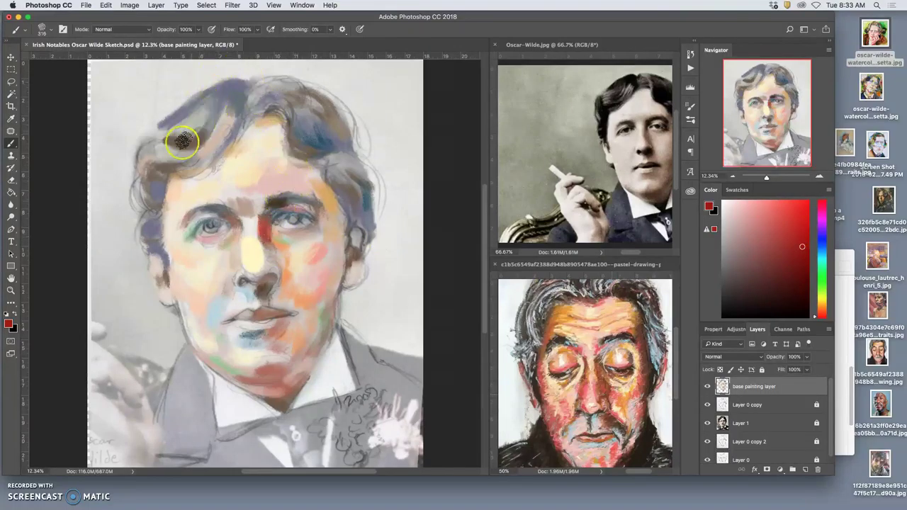
pyautogui.moveTo(162, 189); pyautogui.dragTo(153, 201)
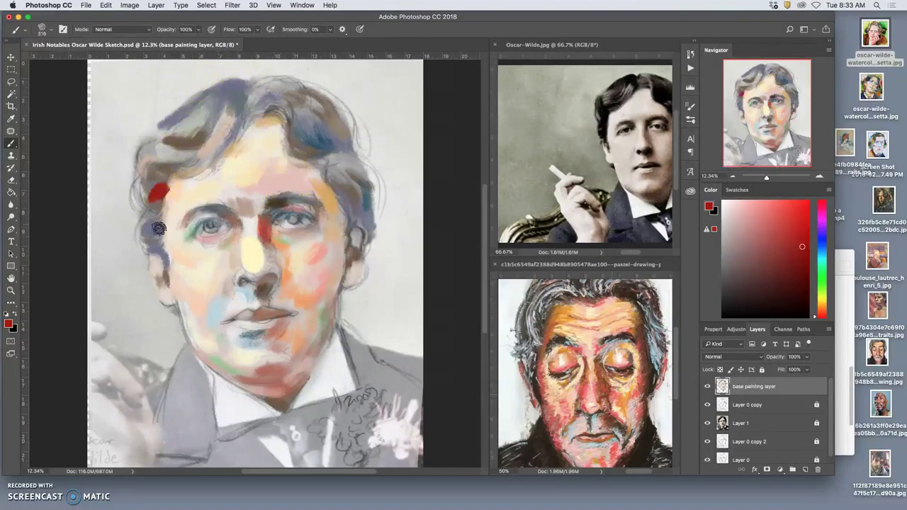
pyautogui.moveTo(347, 217); pyautogui.dragTo(346, 219)
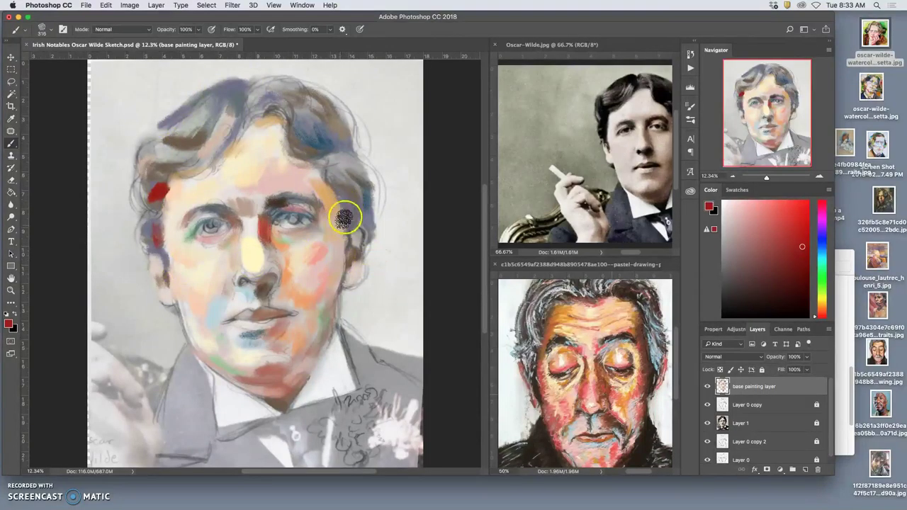
# Clear the selection in Oscar-Wilde.jpg, sample a dark purple from the photo, and block in the left lapel and lower jacket.
pyautogui.click(635, 254)
pyautogui.moveTo(633, 254); pyautogui.dragTo(640, 253)
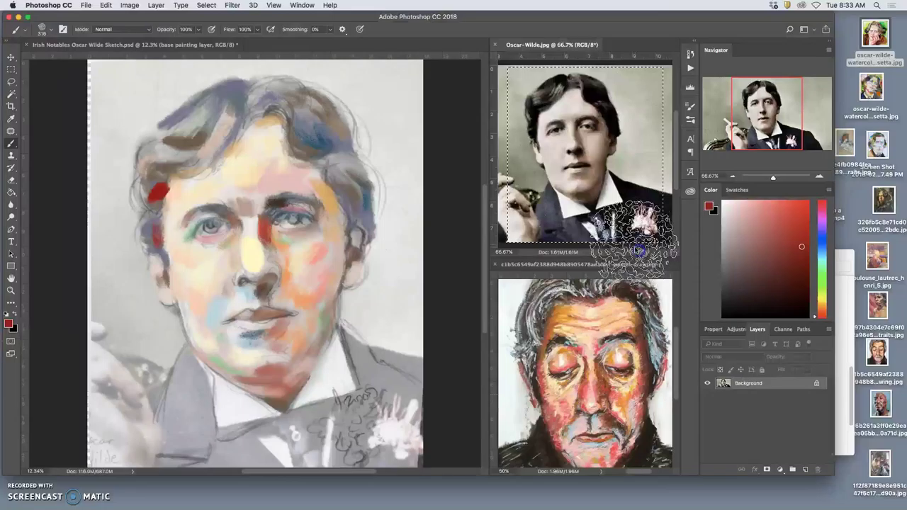
pyautogui.hotkey('ctrl', 'd')
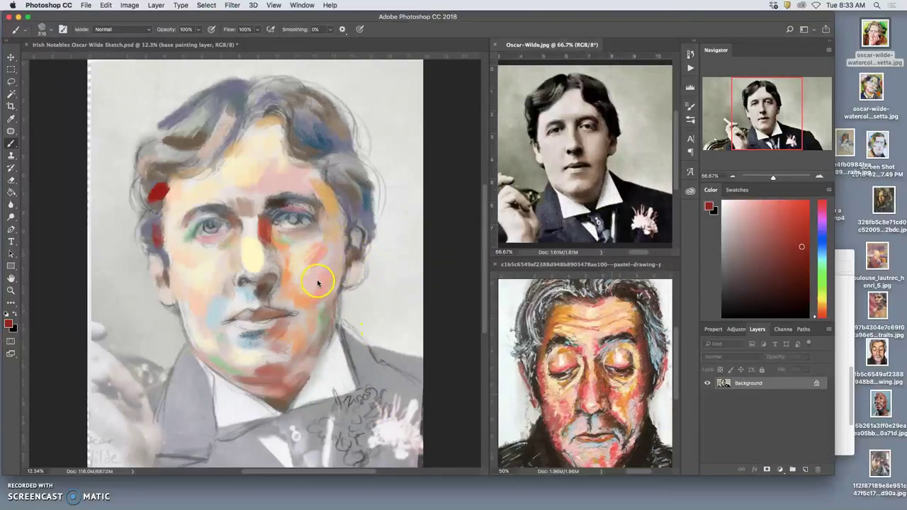
pyautogui.keyDown('alt'); pyautogui.click(547, 219); pyautogui.keyUp('alt')
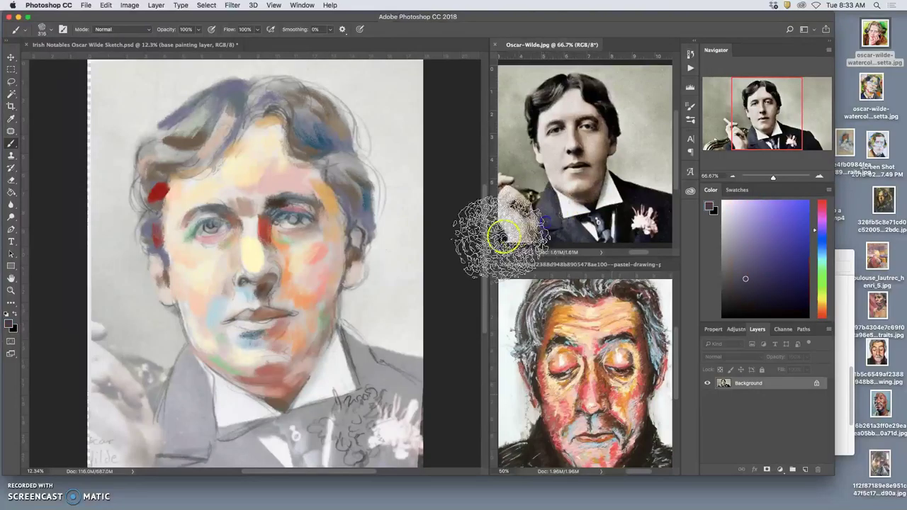
pyautogui.click(190, 417)
pyautogui.moveTo(176, 394)
pyautogui.mouseDown()
pyautogui.moveTo(205, 444)
pyautogui.moveTo(190, 446)
pyautogui.moveTo(204, 432)
pyautogui.moveTo(200, 418)
pyautogui.moveTo(204, 426)
pyautogui.moveTo(196, 430)
pyautogui.moveTo(182, 391)
pyautogui.moveTo(180, 404)
pyautogui.moveTo(182, 360)
pyautogui.moveTo(174, 384)
pyautogui.moveTo(204, 378)
pyautogui.moveTo(238, 447)
pyautogui.moveTo(233, 455)
pyautogui.moveTo(263, 460)
pyautogui.mouseUp()
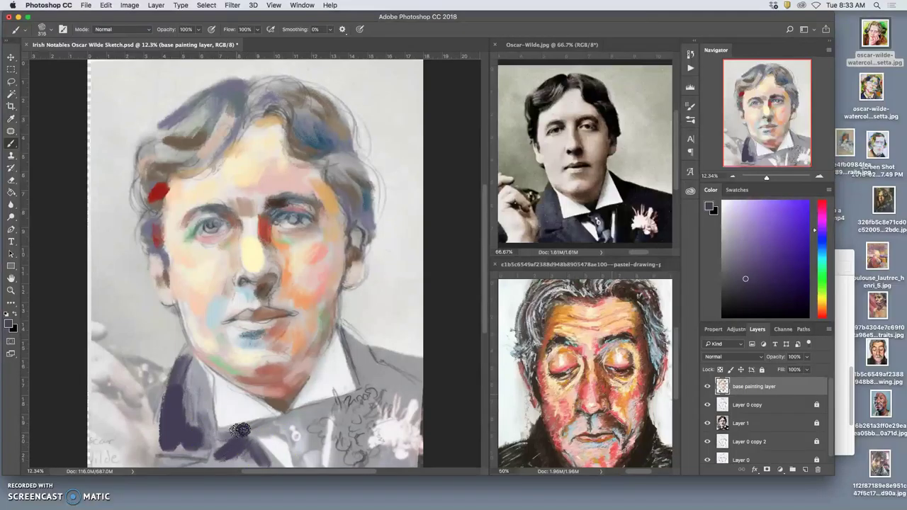
pyautogui.moveTo(241, 432)
pyautogui.mouseDown()
pyautogui.moveTo(276, 472)
pyautogui.moveTo(235, 452)
pyautogui.moveTo(222, 458)
pyautogui.moveTo(202, 388)
pyautogui.moveTo(187, 392)
pyautogui.moveTo(199, 394)
pyautogui.moveTo(205, 416)
pyautogui.moveTo(187, 369)
pyautogui.moveTo(176, 418)
pyautogui.moveTo(208, 378)
pyautogui.moveTo(197, 376)
pyautogui.moveTo(181, 400)
pyautogui.moveTo(184, 376)
pyautogui.moveTo(168, 412)
pyautogui.moveTo(175, 384)
pyautogui.moveTo(165, 427)
pyautogui.moveTo(183, 404)
pyautogui.mouseUp()
# Work a sampled light blue-grey into the left lapel and fill the right shoulder and lower jacket with dark navy.
pyautogui.keyDown('alt'); pyautogui.click(243, 343); pyautogui.keyUp('alt')
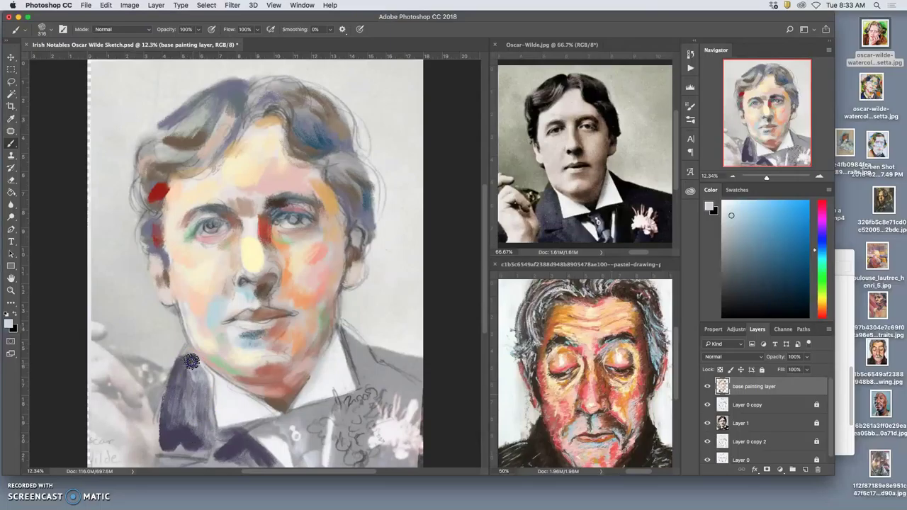
pyautogui.moveTo(186, 357)
pyautogui.mouseDown()
pyautogui.moveTo(197, 390)
pyautogui.moveTo(254, 414)
pyautogui.moveTo(250, 399)
pyautogui.moveTo(246, 441)
pyautogui.mouseUp()
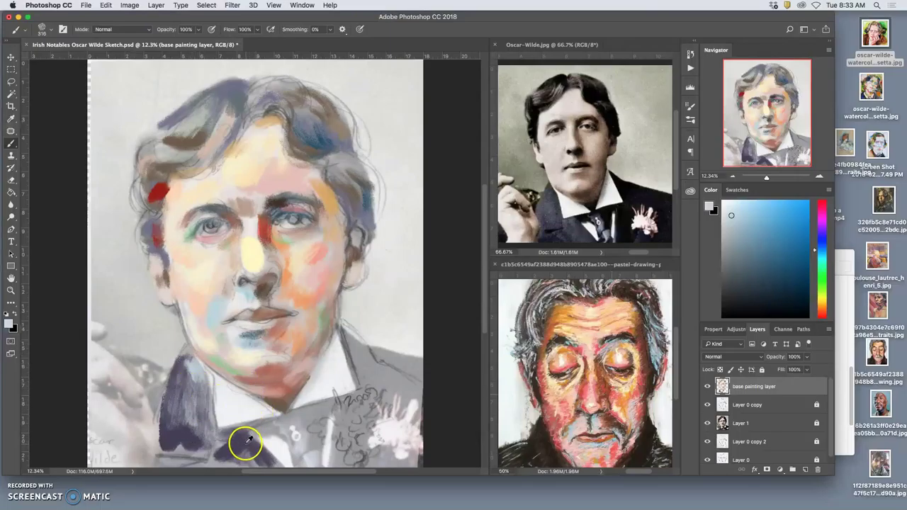
pyautogui.keyDown('alt'); pyautogui.click(246, 441); pyautogui.keyUp('alt')
pyautogui.moveTo(197, 370)
pyautogui.mouseDown()
pyautogui.moveTo(207, 394)
pyautogui.moveTo(207, 372)
pyautogui.moveTo(206, 400)
pyautogui.moveTo(189, 353)
pyautogui.moveTo(202, 381)
pyautogui.moveTo(188, 378)
pyautogui.moveTo(195, 391)
pyautogui.moveTo(189, 369)
pyautogui.moveTo(201, 379)
pyautogui.moveTo(210, 421)
pyautogui.moveTo(209, 391)
pyautogui.moveTo(211, 427)
pyautogui.moveTo(200, 372)
pyautogui.mouseUp()
pyautogui.moveTo(338, 370)
pyautogui.mouseDown()
pyautogui.moveTo(358, 348)
pyautogui.moveTo(360, 363)
pyautogui.moveTo(349, 340)
pyautogui.moveTo(361, 379)
pyautogui.moveTo(380, 379)
pyautogui.moveTo(355, 360)
pyautogui.moveTo(385, 383)
pyautogui.moveTo(381, 365)
pyautogui.moveTo(394, 393)
pyautogui.moveTo(394, 382)
pyautogui.moveTo(404, 389)
pyautogui.moveTo(378, 354)
pyautogui.moveTo(414, 365)
pyautogui.moveTo(400, 364)
pyautogui.moveTo(410, 376)
pyautogui.moveTo(399, 382)
pyautogui.moveTo(362, 384)
pyautogui.moveTo(338, 423)
pyautogui.moveTo(324, 412)
pyautogui.moveTo(342, 394)
pyautogui.moveTo(334, 429)
pyautogui.moveTo(186, 383)
pyautogui.moveTo(197, 437)
pyautogui.moveTo(187, 459)
pyautogui.moveTo(171, 456)
pyautogui.moveTo(194, 455)
pyautogui.moveTo(166, 457)
pyautogui.moveTo(207, 456)
pyautogui.moveTo(170, 466)
pyautogui.mouseUp()
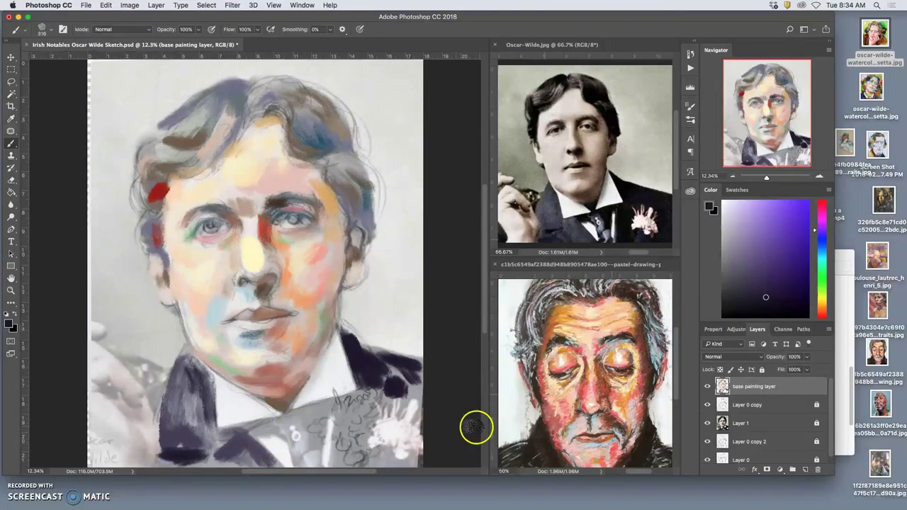
# Sample a near-black from the pastel portrait's coat and paint the tie knot and the shadow inside the collar below the neck.
pyautogui.keyDown('alt'); pyautogui.click(550, 441); pyautogui.keyUp('alt')
pyautogui.moveTo(275, 443)
pyautogui.mouseDown()
pyautogui.moveTo(263, 434)
pyautogui.moveTo(272, 426)
pyautogui.moveTo(260, 427)
pyautogui.mouseUp()
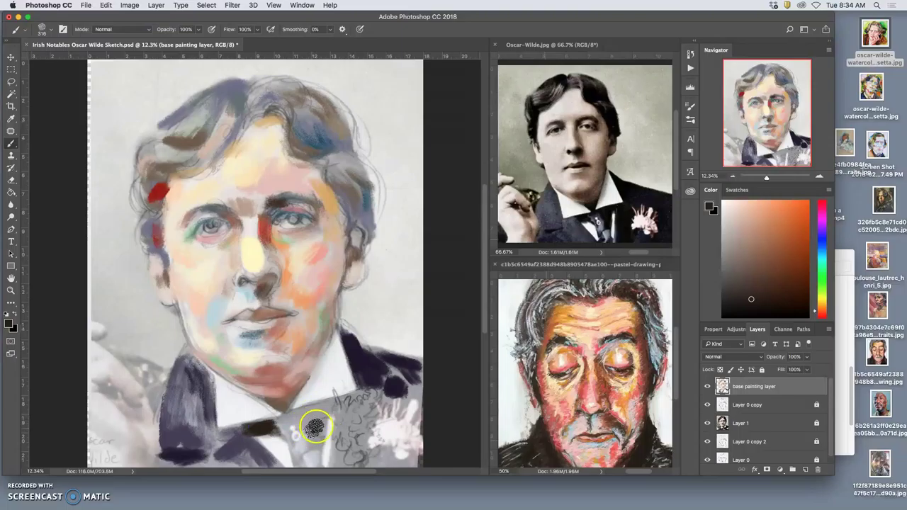
pyautogui.moveTo(294, 391)
pyautogui.mouseDown()
pyautogui.moveTo(284, 412)
pyautogui.moveTo(297, 391)
pyautogui.moveTo(276, 405)
pyautogui.mouseUp()
# Darken the red shadow beside the nose bridge and paint the right eye's pupil with the near-black.
pyautogui.moveTo(271, 241)
pyautogui.mouseDown()
pyautogui.moveTo(263, 227)
pyautogui.moveTo(273, 213)
pyautogui.moveTo(263, 222)
pyautogui.moveTo(264, 259)
pyautogui.mouseUp()
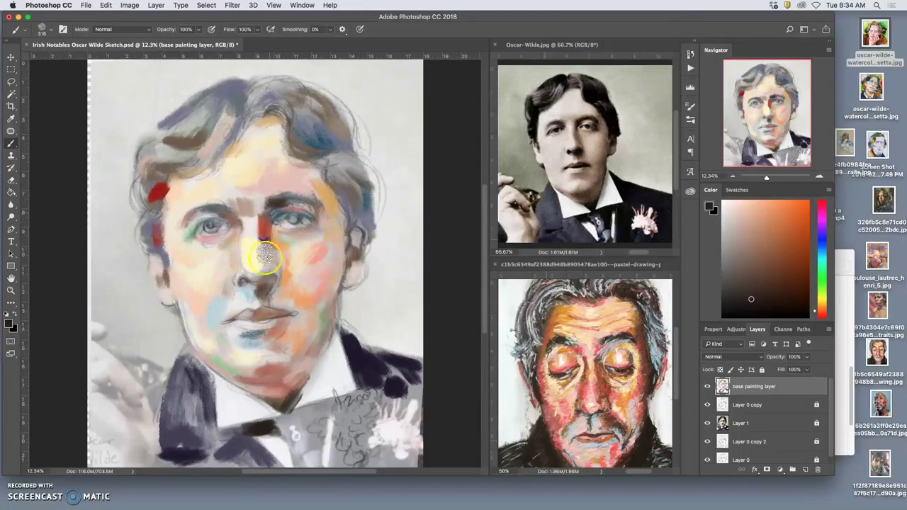
pyautogui.moveTo(265, 227)
pyautogui.mouseDown()
pyautogui.moveTo(268, 241)
pyautogui.moveTo(292, 219)
pyautogui.mouseUp()
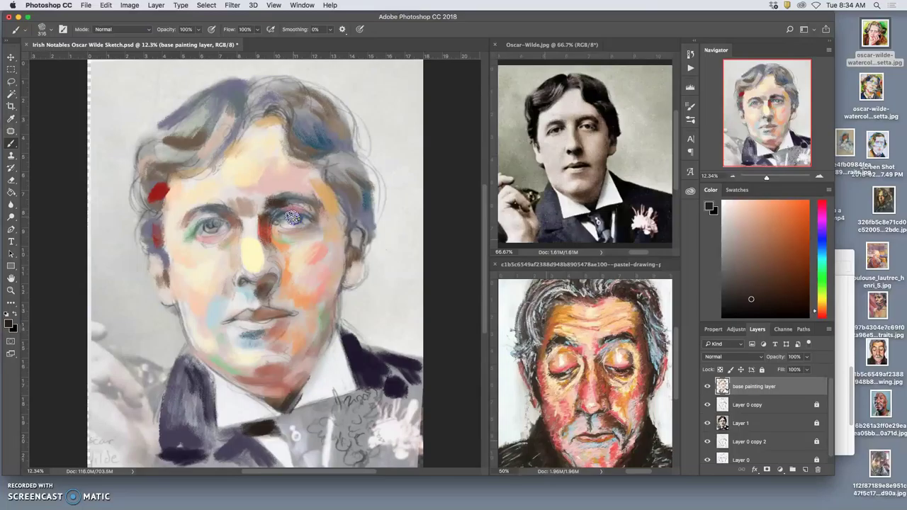
pyautogui.moveTo(298, 208); pyautogui.dragTo(293, 217)
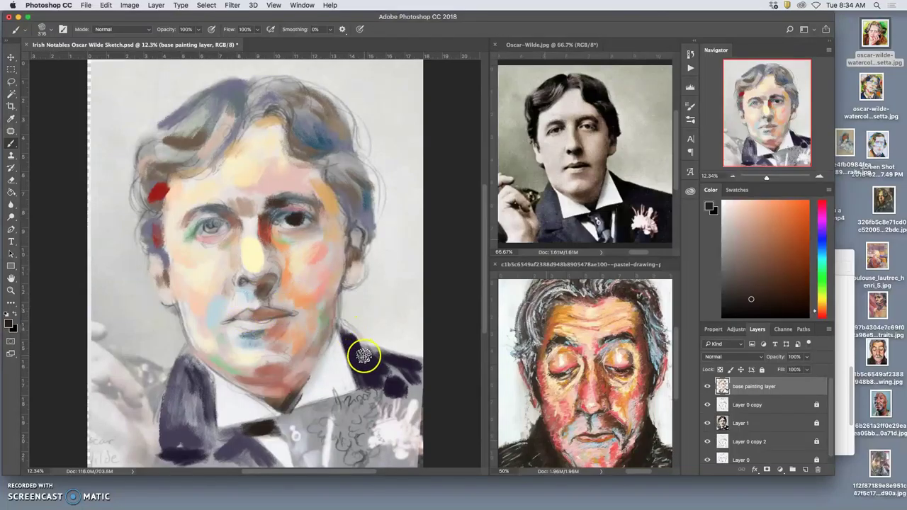
# Try to darken the left eye's pupil with the near-black and a dark grey sampled from that eye.
pyautogui.moveTo(203, 224); pyautogui.dragTo(212, 224)
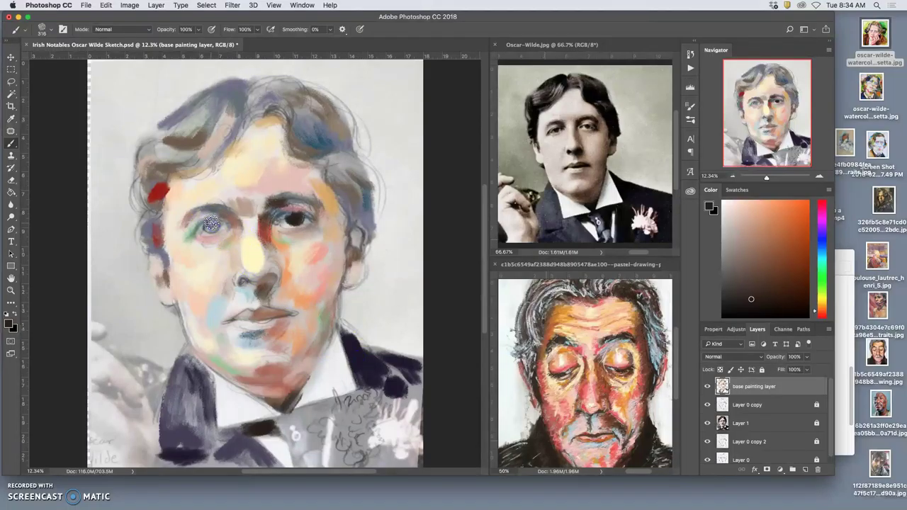
pyautogui.keyDown('alt'); pyautogui.click(211, 223); pyautogui.keyUp('alt')
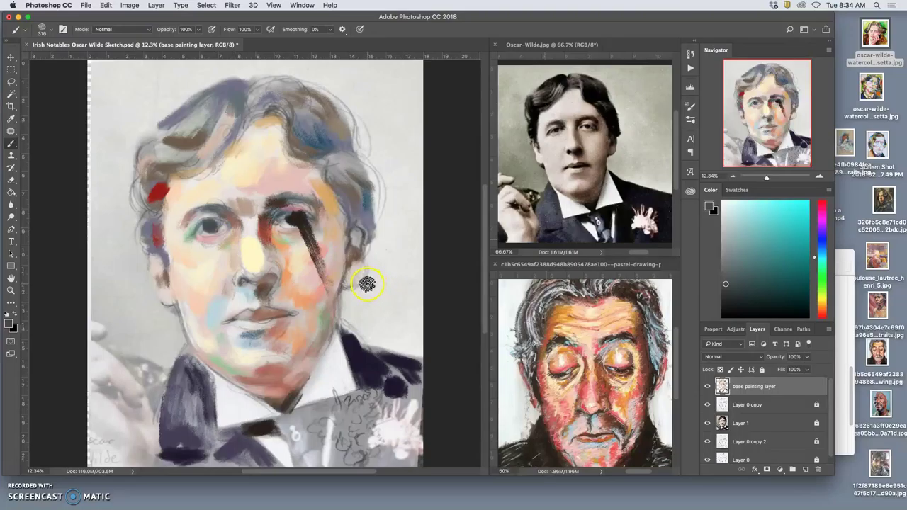
# Step back through the history to remove the diagonal cheek stroke and left pupil strokes, and save Irish Notables Oscar Wilde Sketch.psd.
pyautogui.click(691, 54)
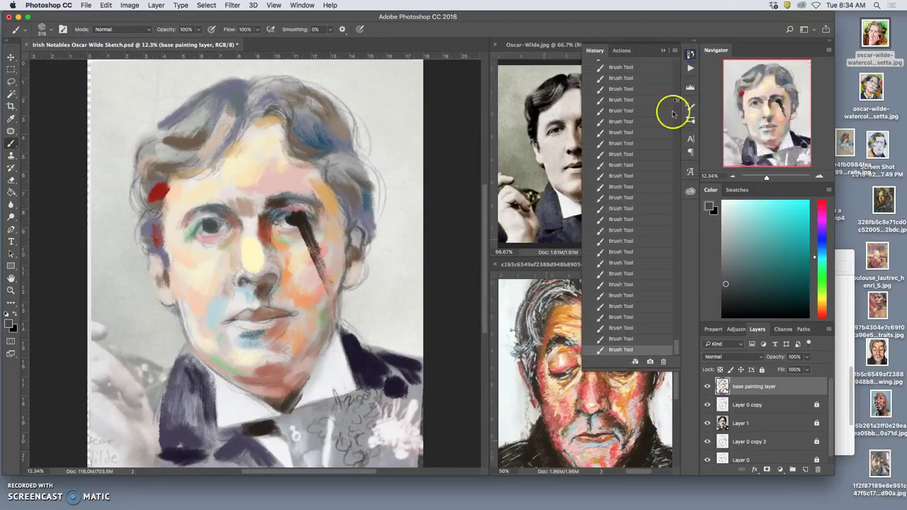
pyautogui.click(631, 327)
pyautogui.click(627, 306)
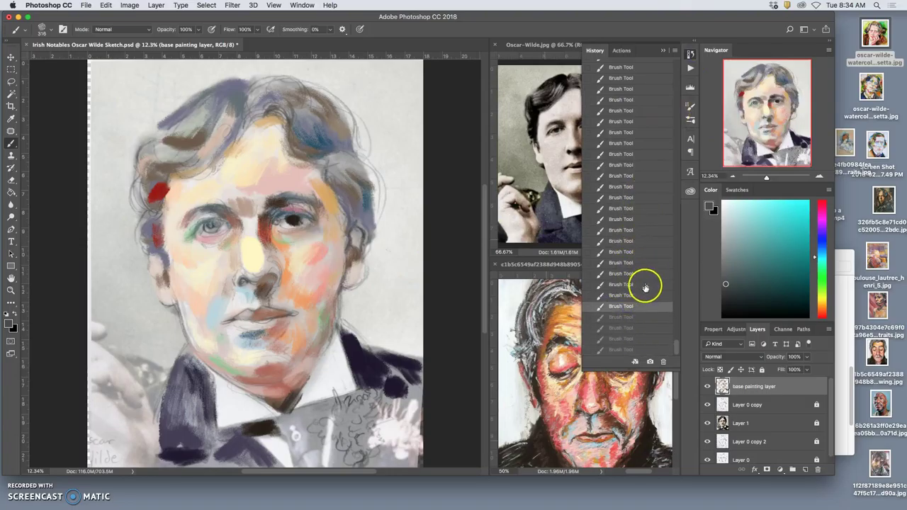
pyautogui.press('super+s')
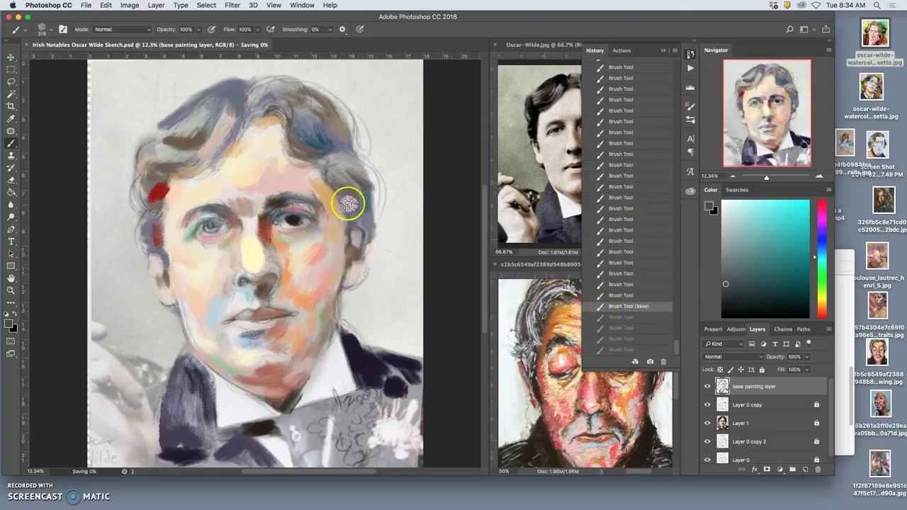
pyautogui.click(662, 50)
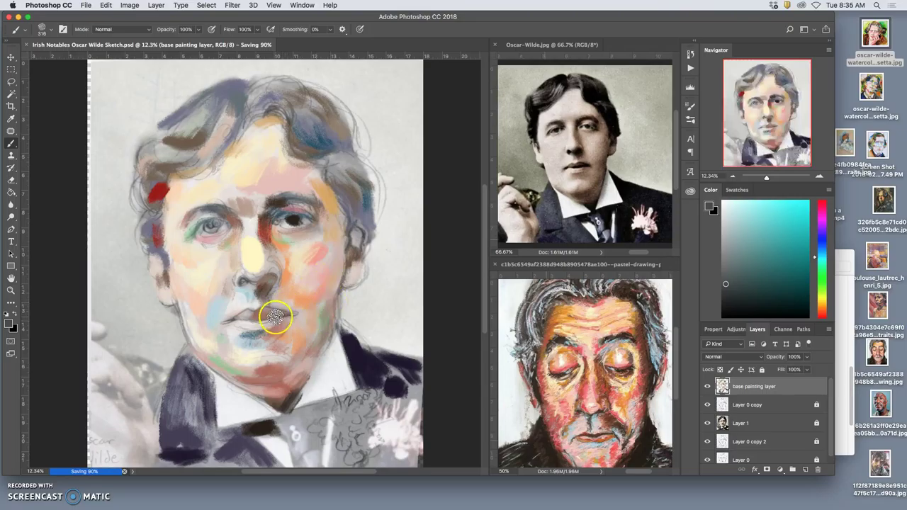
# Shade the lips and the area between the nose bridge and the right eye with dark grey.
pyautogui.moveTo(240, 319); pyautogui.dragTo(238, 331)
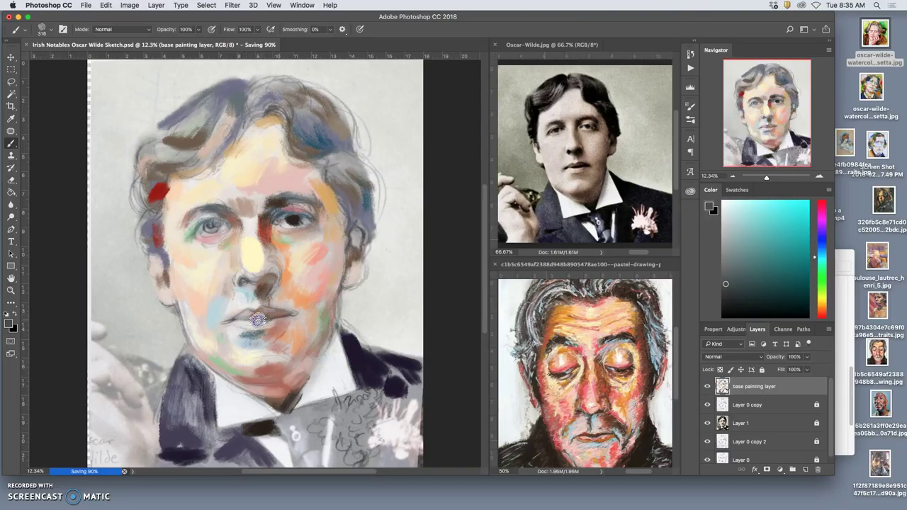
pyautogui.click(259, 218)
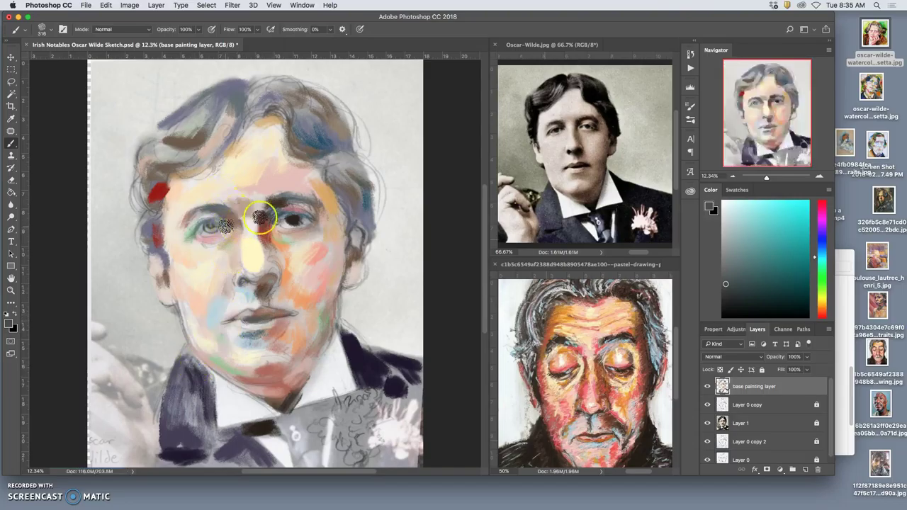
# Sample dark tones from the sketch's jacket and the pastel portrait's coat, and darken the left pupil and the right eye.
pyautogui.keyDown('alt'); pyautogui.click(358, 352); pyautogui.keyUp('alt')
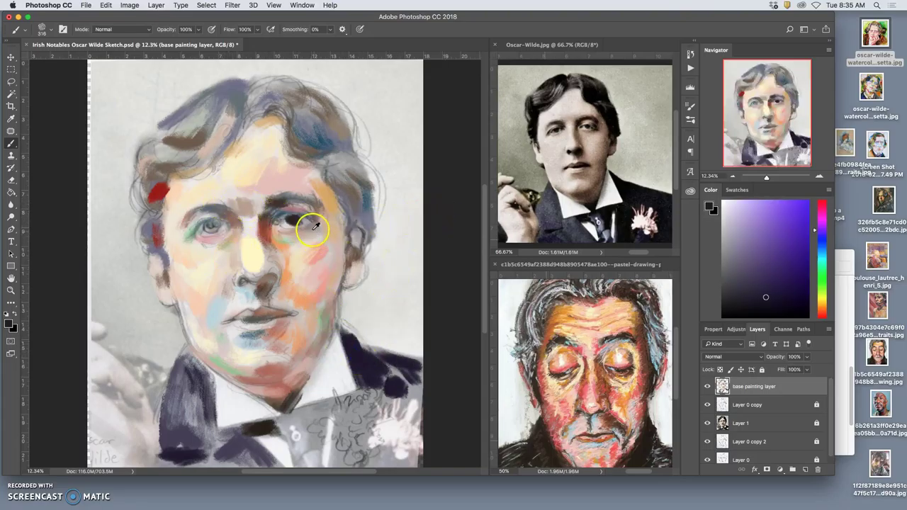
pyautogui.keyDown('alt'); pyautogui.click(540, 448); pyautogui.keyUp('alt')
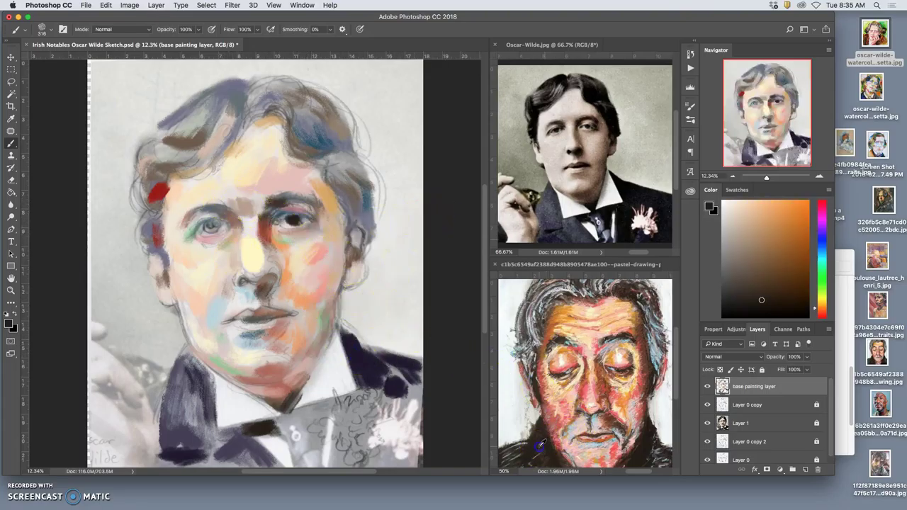
pyautogui.moveTo(213, 228); pyautogui.dragTo(217, 219)
pyautogui.moveTo(302, 218); pyautogui.dragTo(312, 248)
# Sample a pink from the right cheek and add touches of it to both eyes.
pyautogui.keyDown('alt'); pyautogui.click(314, 260); pyautogui.keyUp('alt')
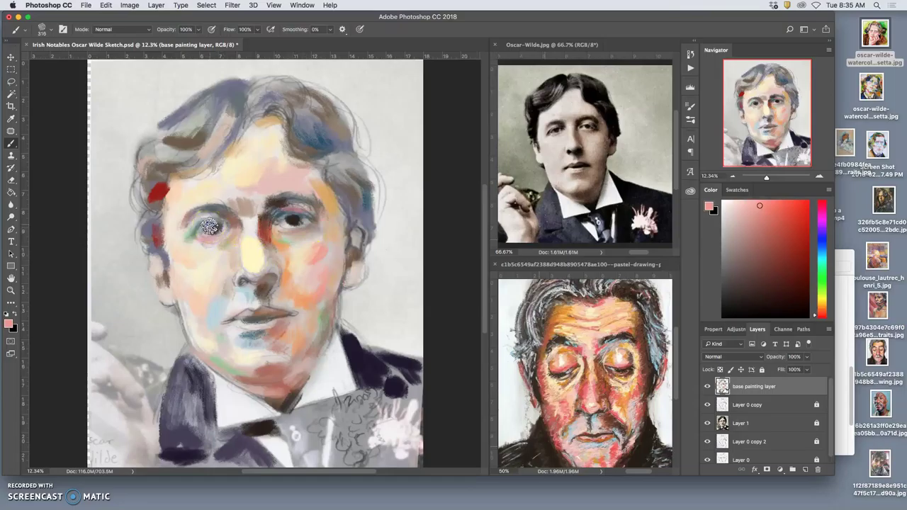
pyautogui.moveTo(219, 223); pyautogui.dragTo(214, 222)
pyautogui.moveTo(304, 202)
pyautogui.mouseDown()
pyautogui.moveTo(307, 217)
pyautogui.moveTo(292, 222)
pyautogui.mouseUp()
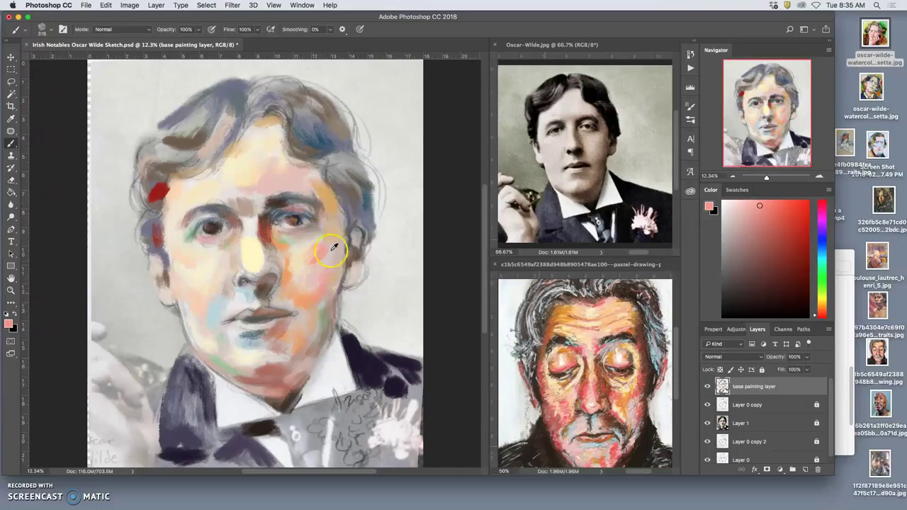
# Refine the right iris with a blue sampled from the hair, and sample the dark navy of the right shoulder.
pyautogui.keyDown('alt'); pyautogui.click(366, 196); pyautogui.keyUp('alt')
pyautogui.moveTo(307, 221)
pyautogui.mouseDown()
pyautogui.moveTo(284, 227)
pyautogui.moveTo(292, 217)
pyautogui.mouseUp()
pyautogui.keyDown('alt'); pyautogui.click(359, 357); pyautogui.keyUp('alt')
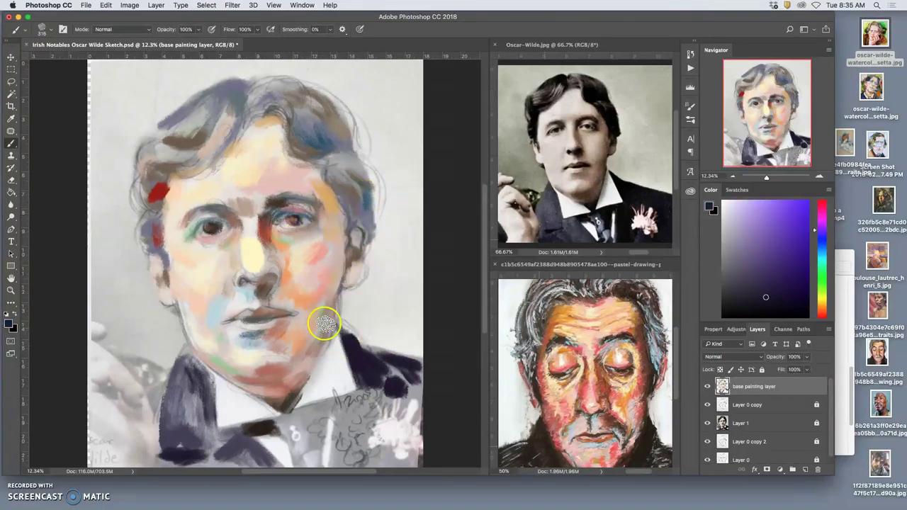
# Reduce the brush size to 114 px and darken the pupils of both eyes with the sampled dark navy.
pyautogui.click(294, 218)
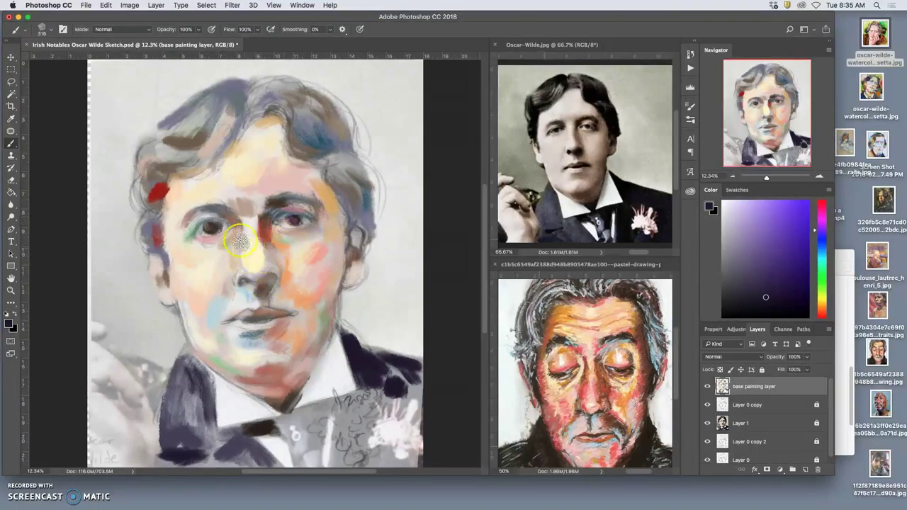
pyautogui.click(45, 31)
pyautogui.moveTo(76, 56); pyautogui.dragTo(83, 57)
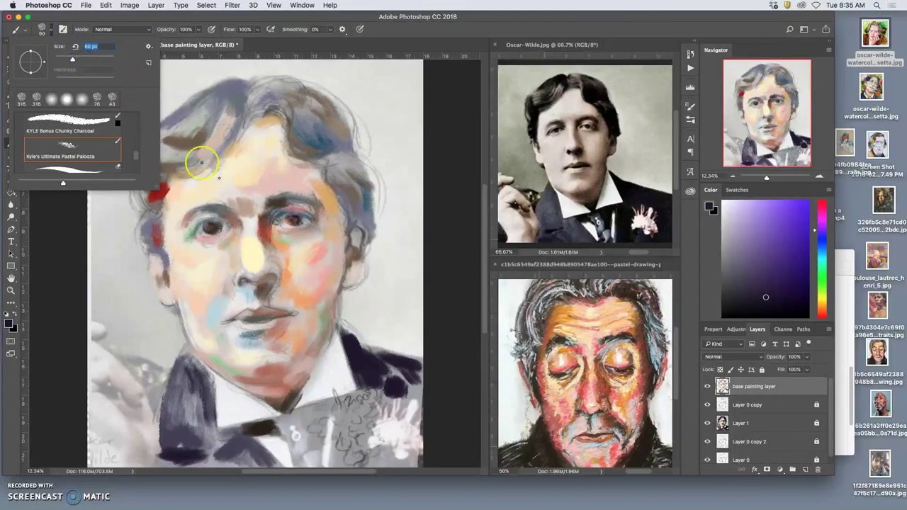
pyautogui.click(88, 59)
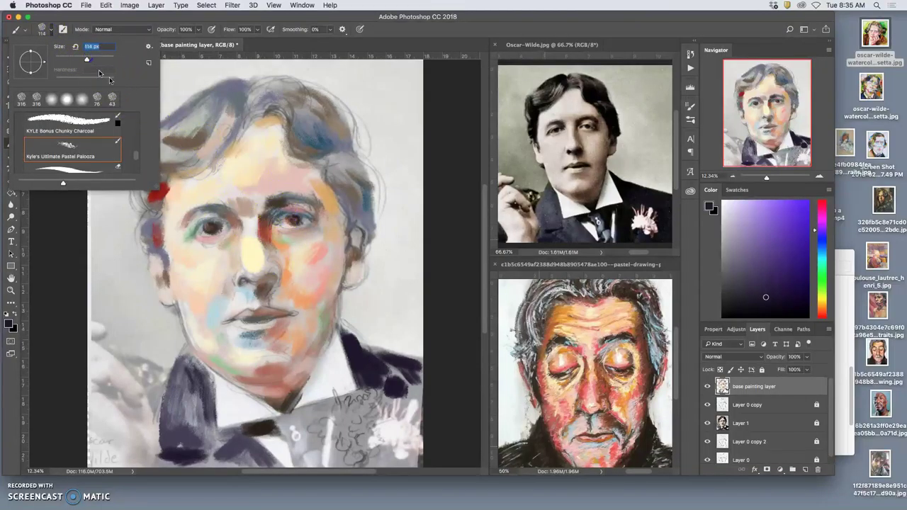
pyautogui.click(295, 217)
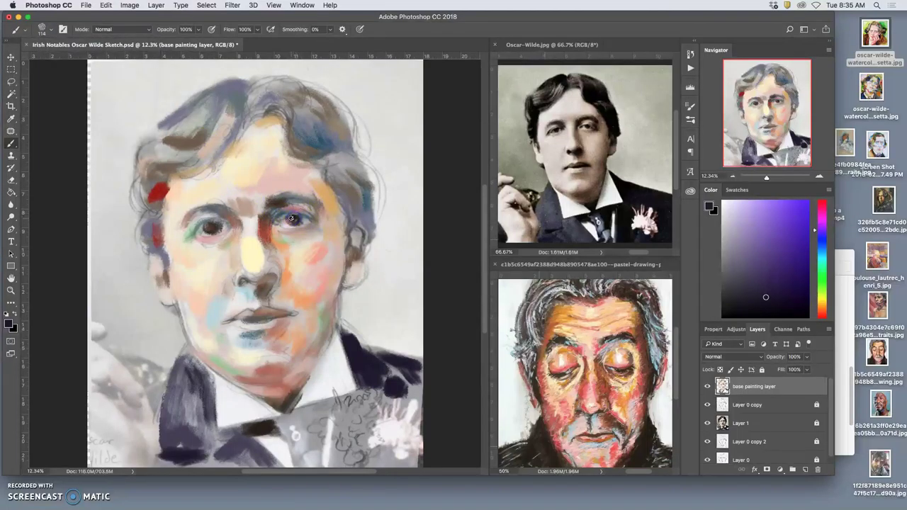
pyautogui.moveTo(202, 227)
pyautogui.mouseDown()
pyautogui.moveTo(201, 212)
pyautogui.moveTo(211, 225)
pyautogui.mouseUp()
pyautogui.click(212, 226)
# Sample off-white from the collar and pale peach from the left temple, and add light touches to both eyes and the right upper eyelid.
pyautogui.keyDown('alt'); pyautogui.click(336, 354); pyautogui.keyUp('alt')
pyautogui.click(290, 217)
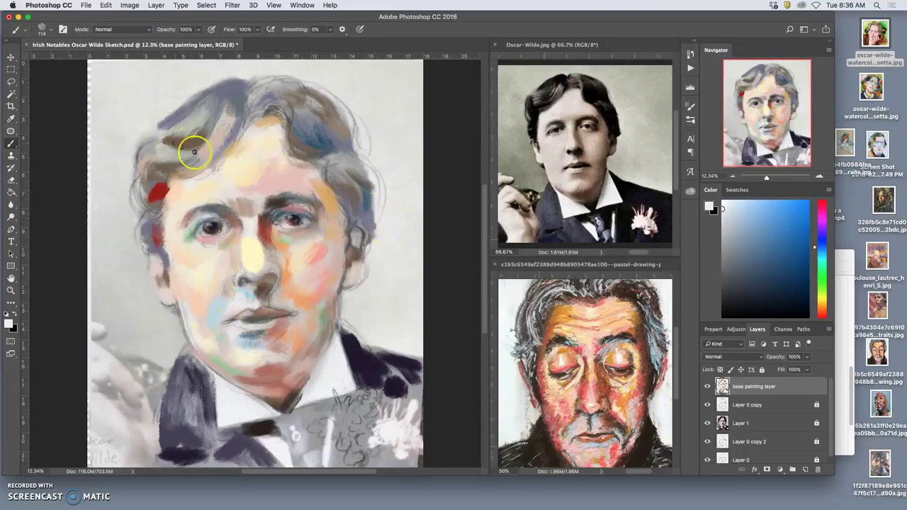
pyautogui.keyDown('alt'); pyautogui.click(183, 186); pyautogui.keyUp('alt')
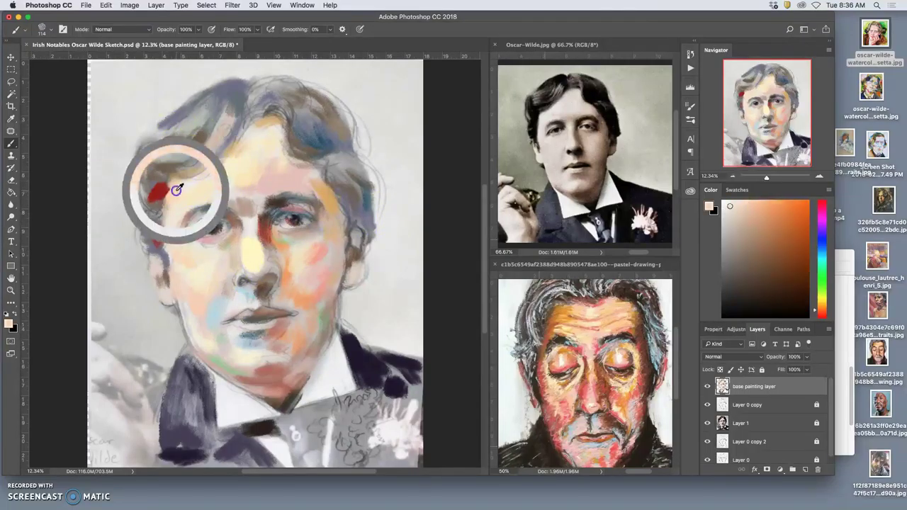
pyautogui.rightClick(227, 221)
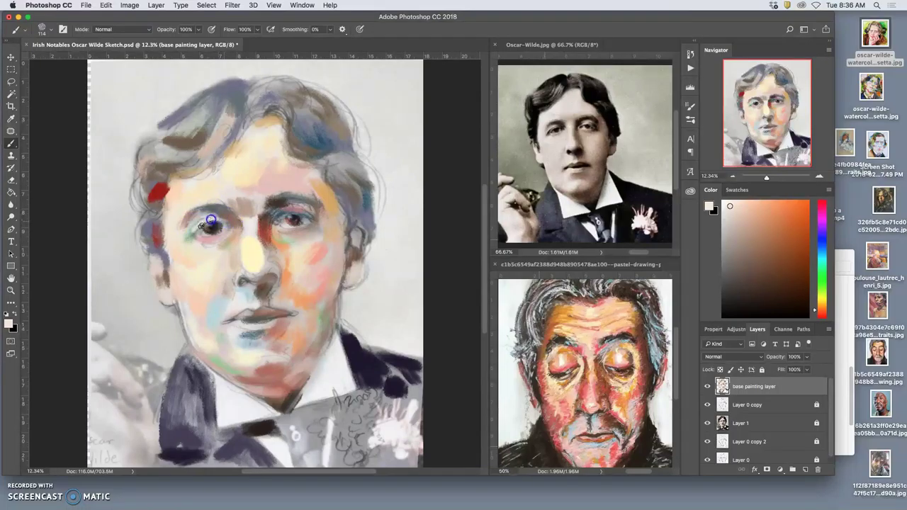
pyautogui.moveTo(321, 213)
pyautogui.mouseDown()
pyautogui.moveTo(304, 219)
pyautogui.moveTo(271, 208)
pyautogui.moveTo(284, 217)
pyautogui.mouseUp()
pyautogui.moveTo(309, 210); pyautogui.dragTo(307, 211)
# Sample orange, pink and dark red tones from the face to touch up beneath the right eye and the left eye's inner corner.
pyautogui.keyDown('alt'); pyautogui.click(327, 199); pyautogui.keyUp('alt')
pyautogui.keyDown('alt'); pyautogui.click(281, 246); pyautogui.keyUp('alt')
pyautogui.keyDown('alt'); pyautogui.click(313, 242); pyautogui.keyUp('alt')
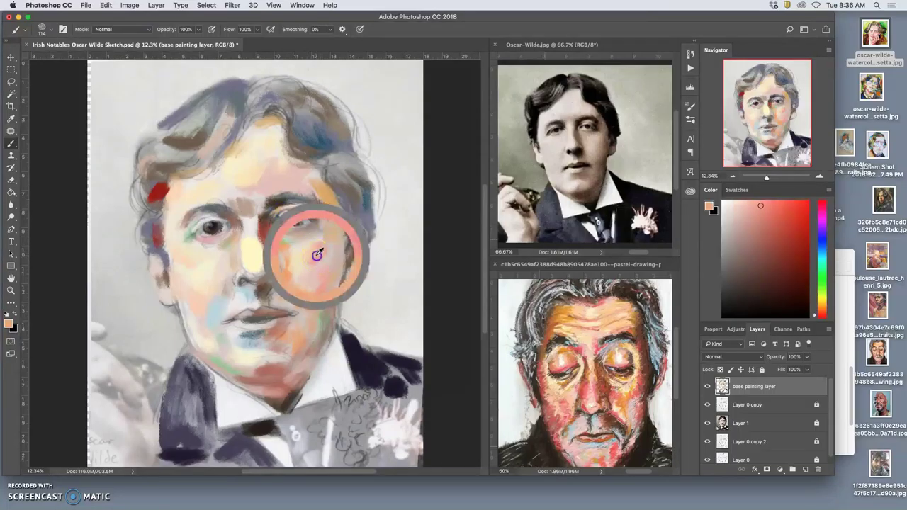
pyautogui.keyDown('alt'); pyautogui.click(222, 213); pyautogui.keyUp('alt')
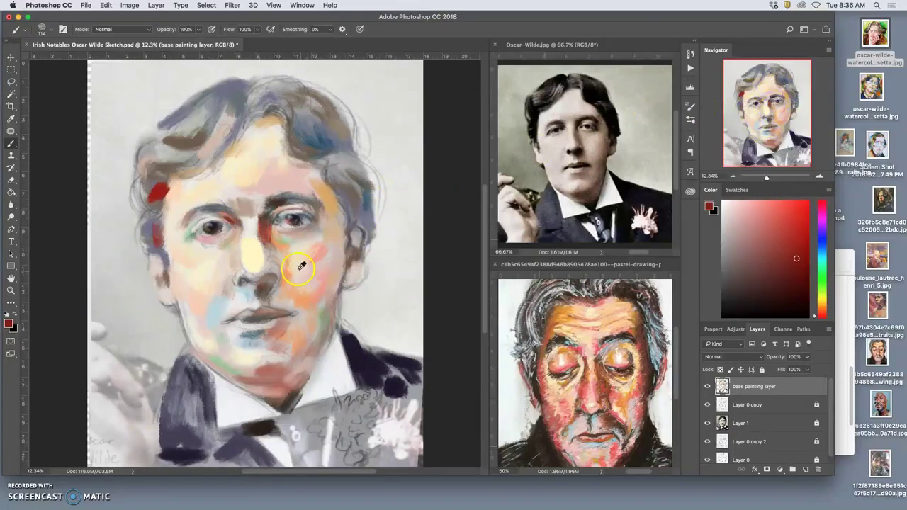
# Sample salmon, olive green and a pale tone from the face, and work them along the right side and tip of the nose.
pyautogui.keyDown('alt'); pyautogui.click(285, 323); pyautogui.keyUp('alt')
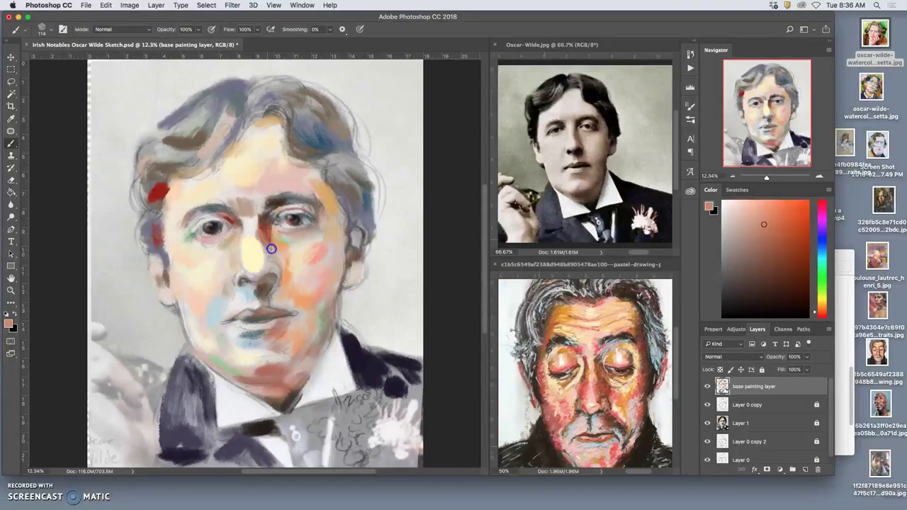
pyautogui.keyDown('alt'); pyautogui.click(285, 239); pyautogui.keyUp('alt')
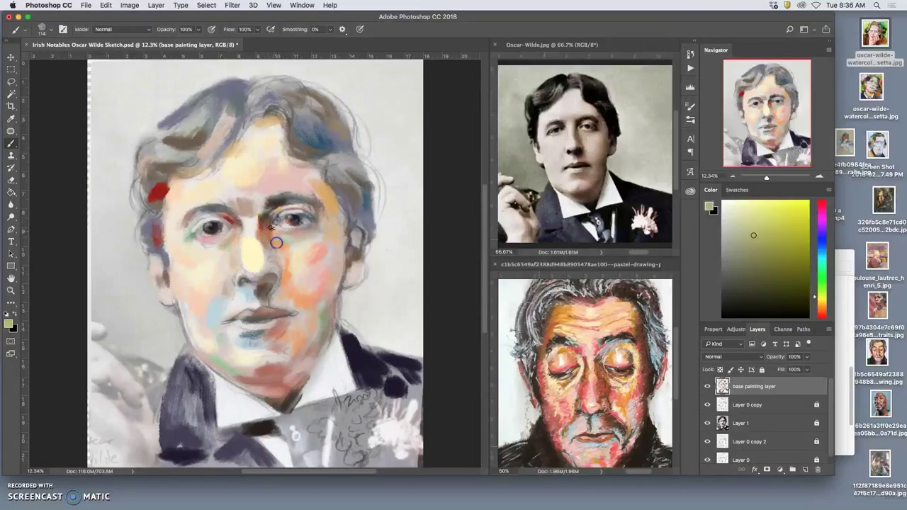
pyautogui.moveTo(282, 243)
pyautogui.mouseDown()
pyautogui.moveTo(256, 274)
pyautogui.moveTo(243, 260)
pyautogui.moveTo(255, 249)
pyautogui.moveTo(301, 294)
pyautogui.moveTo(256, 307)
pyautogui.mouseUp()
pyautogui.keyDown('alt'); pyautogui.click(254, 279); pyautogui.keyUp('alt')
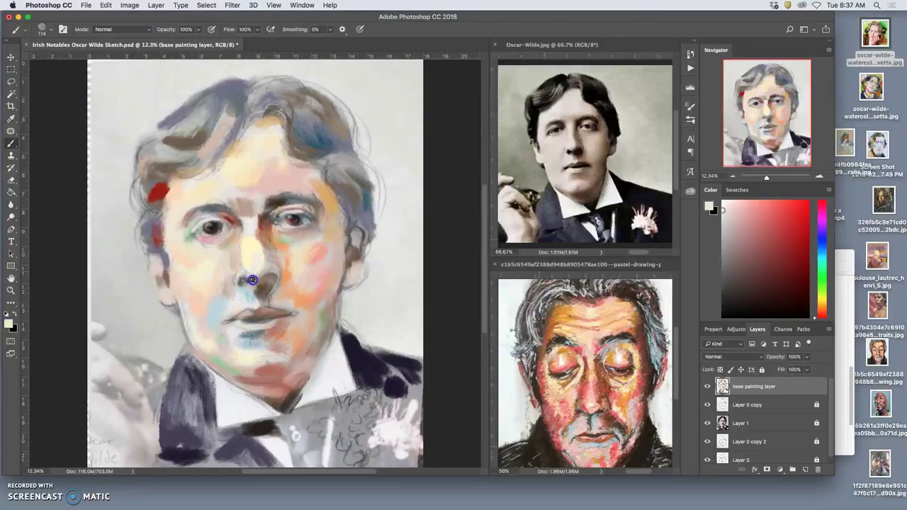
pyautogui.moveTo(289, 279); pyautogui.dragTo(251, 274)
# Sample an orange from the face and a light pink from the pastel portrait's nose, and paint the nose and the adjoining right cheek.
pyautogui.keyDown('alt'); pyautogui.click(277, 291); pyautogui.keyUp('alt')
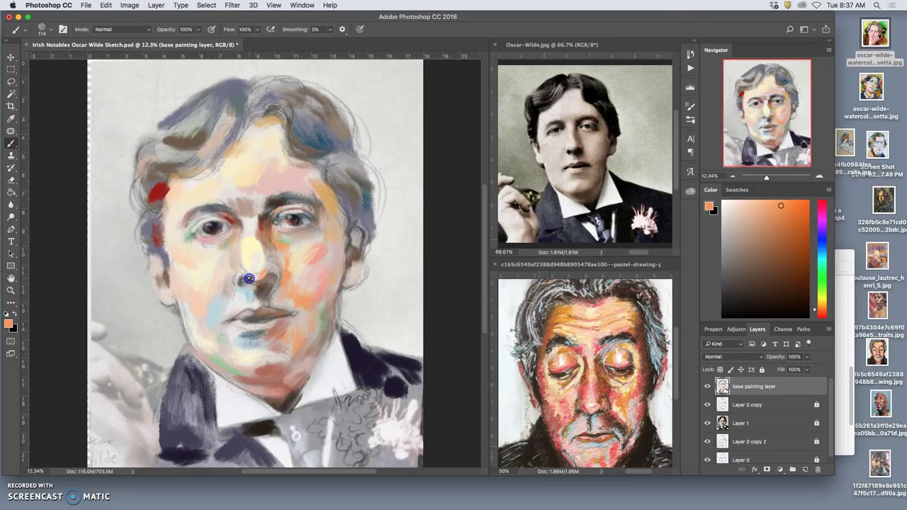
pyautogui.moveTo(266, 272)
pyautogui.mouseDown()
pyautogui.moveTo(292, 258)
pyautogui.moveTo(288, 268)
pyautogui.moveTo(325, 281)
pyautogui.mouseUp()
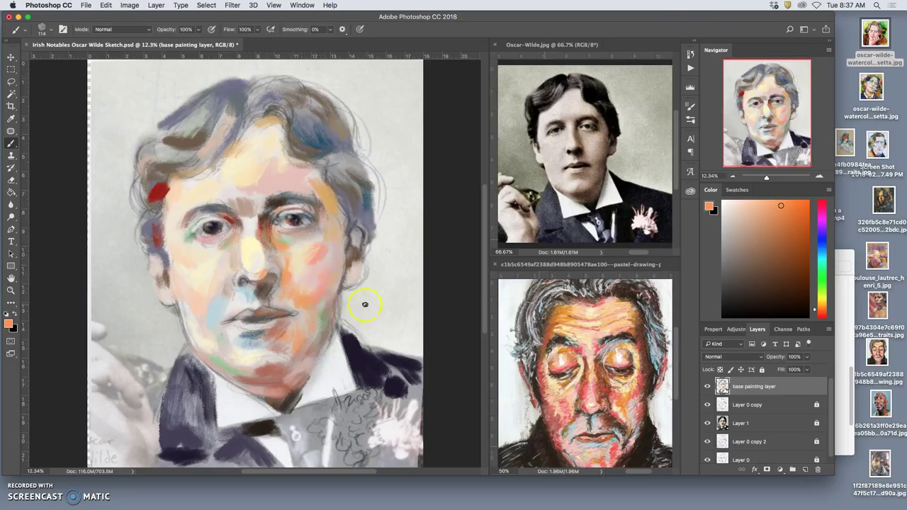
pyautogui.keyDown('alt'); pyautogui.click(590, 410); pyautogui.keyUp('alt')
pyautogui.moveTo(279, 282)
pyautogui.mouseDown()
pyautogui.moveTo(259, 244)
pyautogui.moveTo(281, 270)
pyautogui.mouseUp()
pyautogui.moveTo(281, 235)
pyautogui.mouseDown()
pyautogui.moveTo(302, 260)
pyautogui.moveTo(280, 269)
pyautogui.mouseUp()
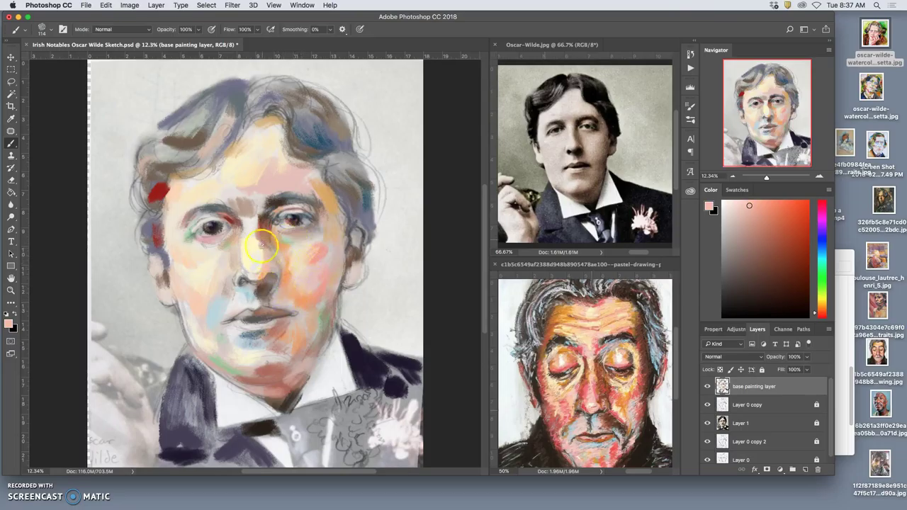
pyautogui.moveTo(241, 228)
pyautogui.mouseDown()
pyautogui.moveTo(241, 265)
pyautogui.moveTo(262, 292)
pyautogui.mouseUp()
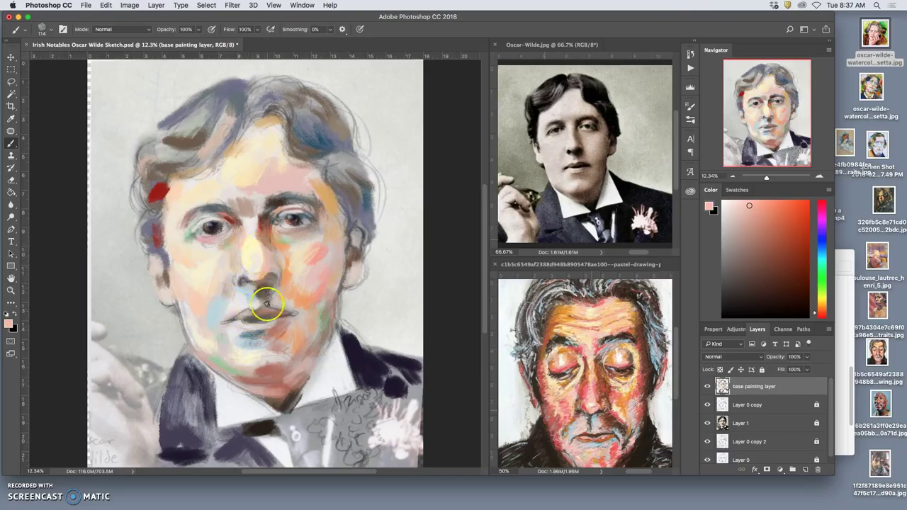
# Sample reddish brown below the lips and orange beside the nose, and colour the left side of the nose bridge and the left eye's inner corner.
pyautogui.keyDown('alt'); pyautogui.click(269, 330); pyautogui.keyUp('alt')
pyautogui.moveTo(241, 228); pyautogui.dragTo(238, 245)
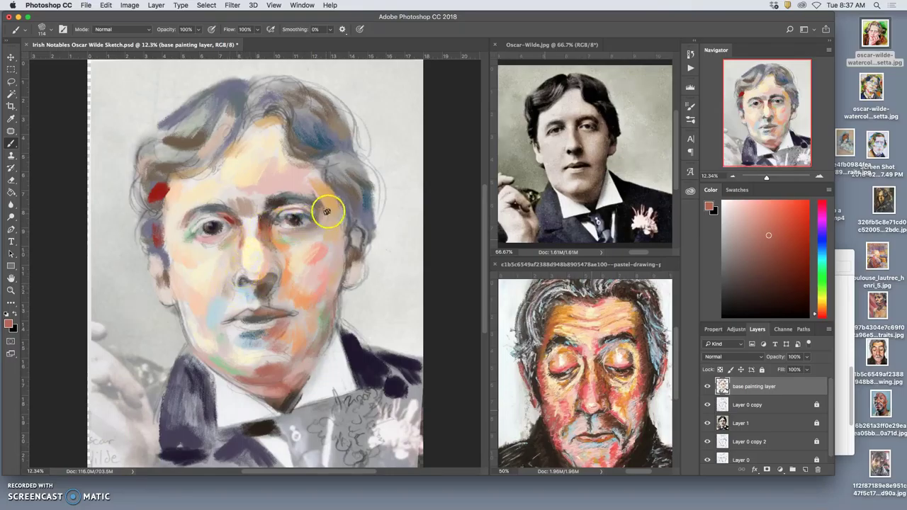
pyautogui.keyDown('alt'); pyautogui.click(285, 273); pyautogui.keyUp('alt')
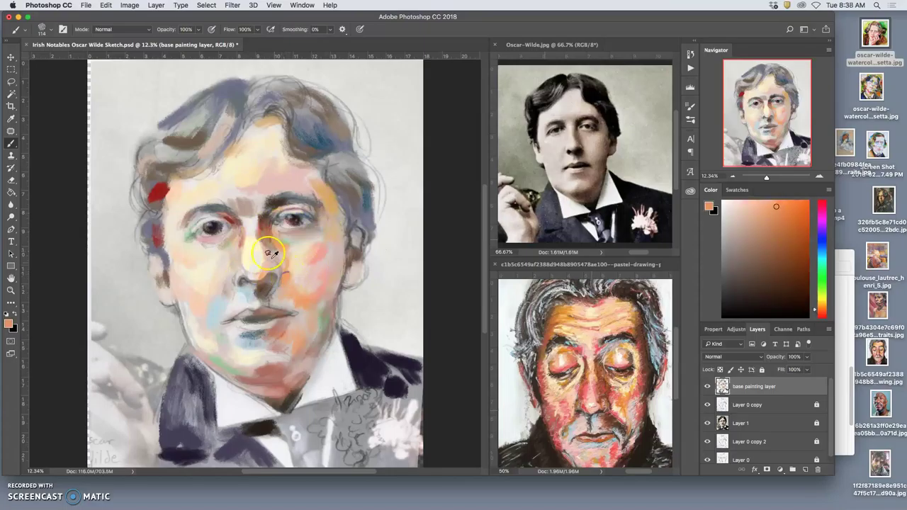
pyautogui.moveTo(227, 228)
pyautogui.mouseDown()
pyautogui.moveTo(211, 217)
pyautogui.moveTo(234, 227)
pyautogui.mouseUp()
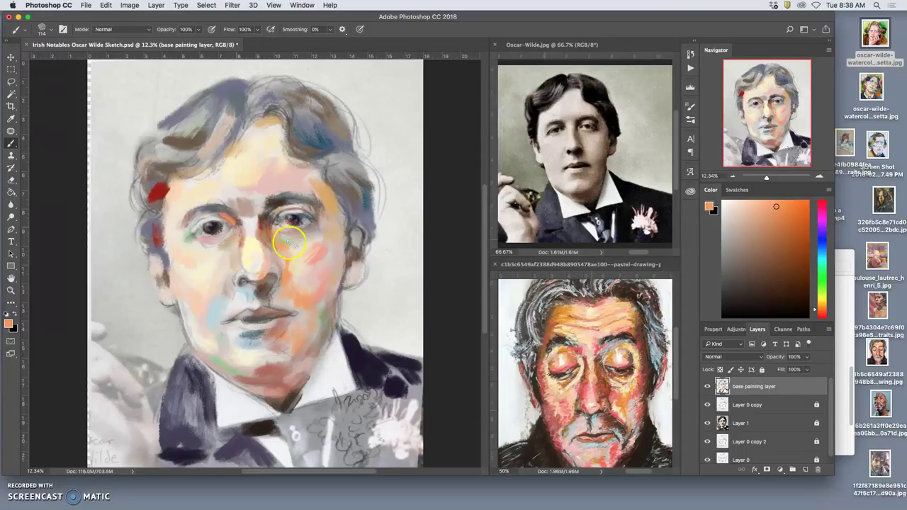
# Define the left upper eyelid with dark brown sampled beside the right eye and pink sampled from the right cheek.
pyautogui.keyDown('alt'); pyautogui.click(261, 225); pyautogui.keyUp('alt')
pyautogui.moveTo(234, 216)
pyautogui.mouseDown()
pyautogui.moveTo(223, 212)
pyautogui.moveTo(213, 226)
pyautogui.moveTo(221, 214)
pyautogui.moveTo(211, 208)
pyautogui.mouseUp()
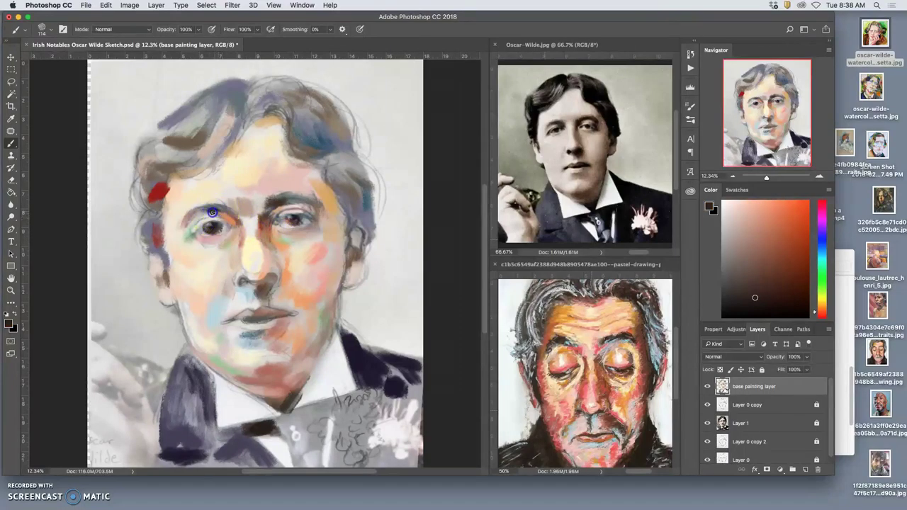
pyautogui.keyDown('alt'); pyautogui.click(314, 290); pyautogui.keyUp('alt')
pyautogui.click(216, 215)
pyautogui.moveTo(217, 215)
pyautogui.mouseDown()
pyautogui.moveTo(207, 201)
pyautogui.moveTo(190, 220)
pyautogui.moveTo(203, 212)
pyautogui.mouseUp()
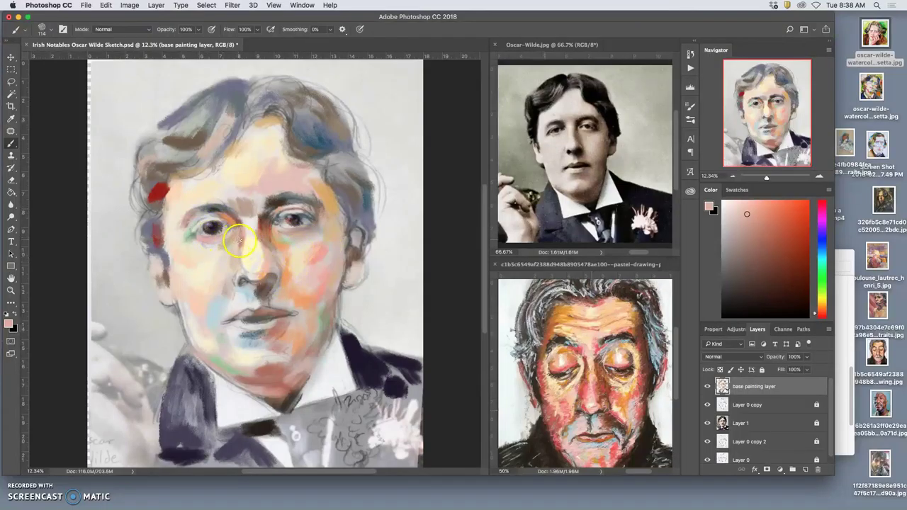
# Touch up the left nostril with pink and lighten the white of the left eye with sampled light grey and off-white.
pyautogui.moveTo(249, 291); pyautogui.dragTo(246, 287)
pyautogui.keyDown('alt'); pyautogui.click(222, 225); pyautogui.keyUp('alt')
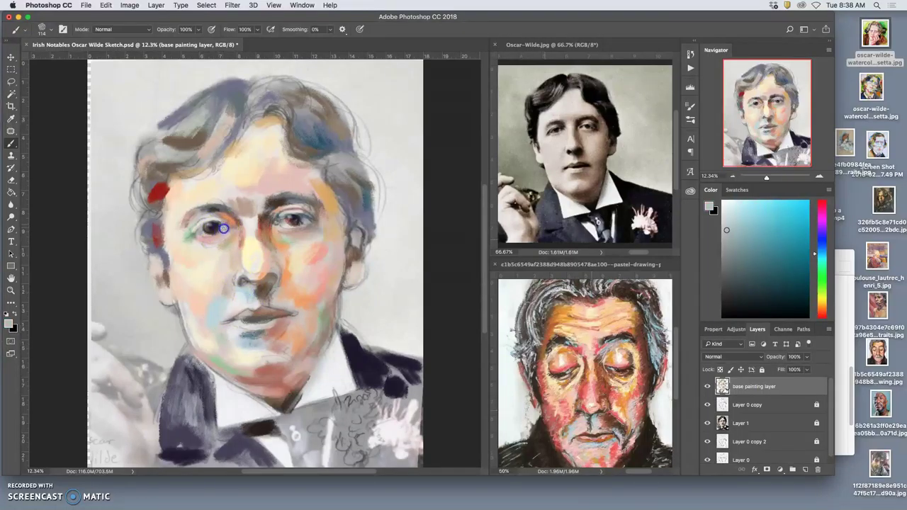
pyautogui.keyDown('alt'); pyautogui.click(236, 305); pyautogui.keyUp('alt')
pyautogui.moveTo(204, 229); pyautogui.dragTo(202, 234)
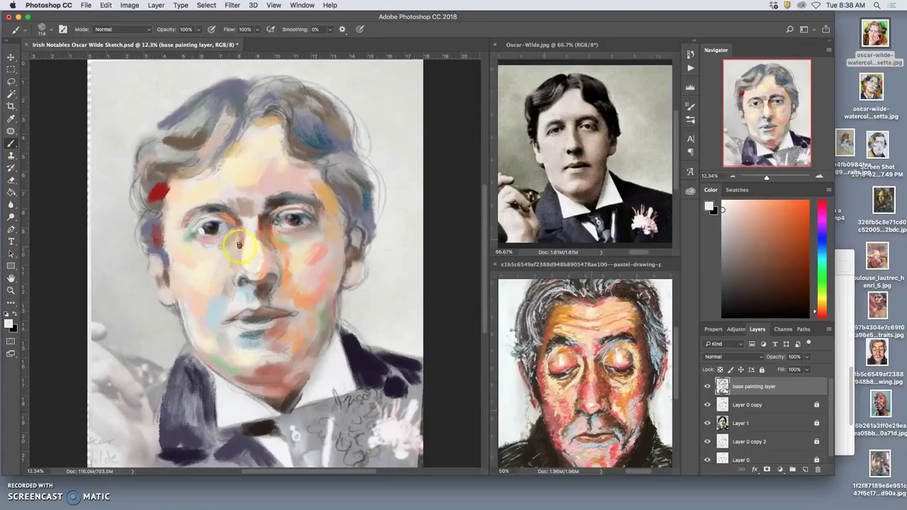